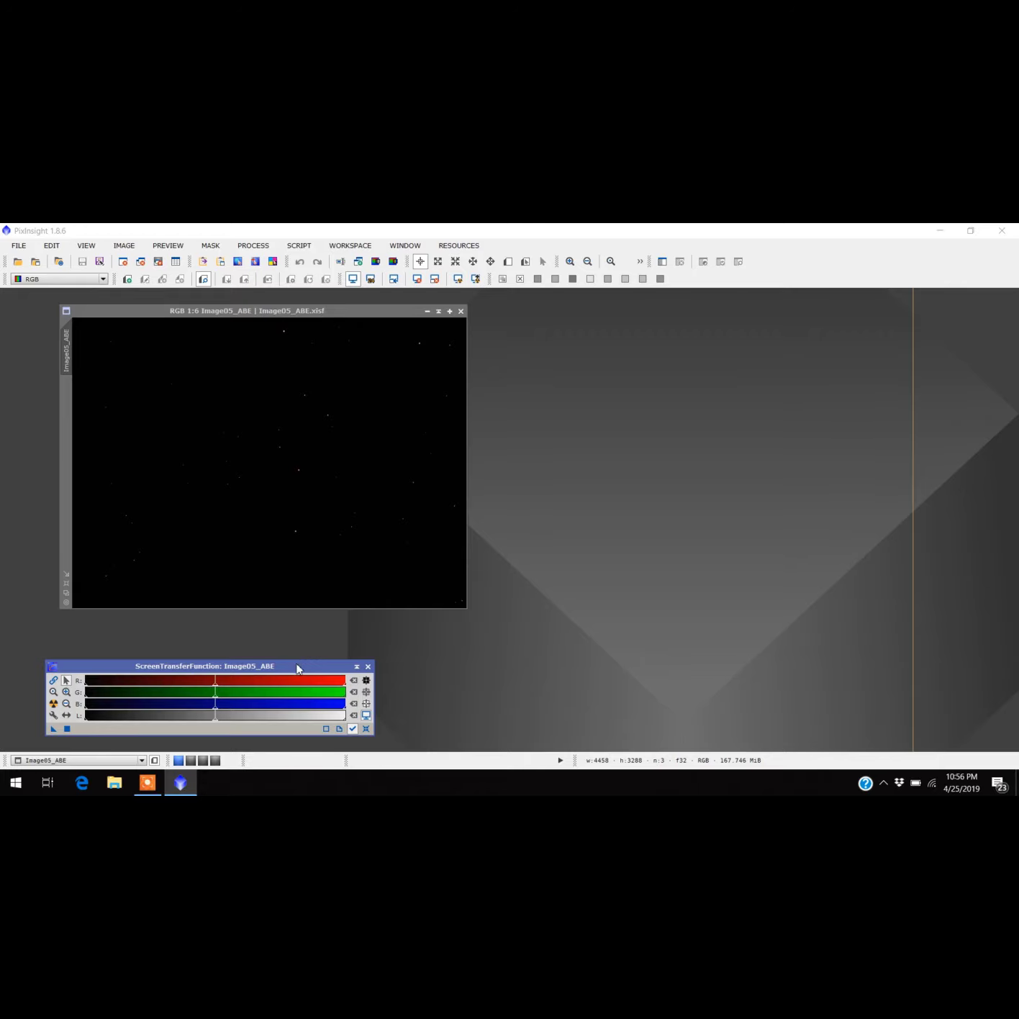
Step: Move the ScreenTransferFunction panel slightly up, above the dark Image05_ABE frame
drag(297, 668, 299, 664)
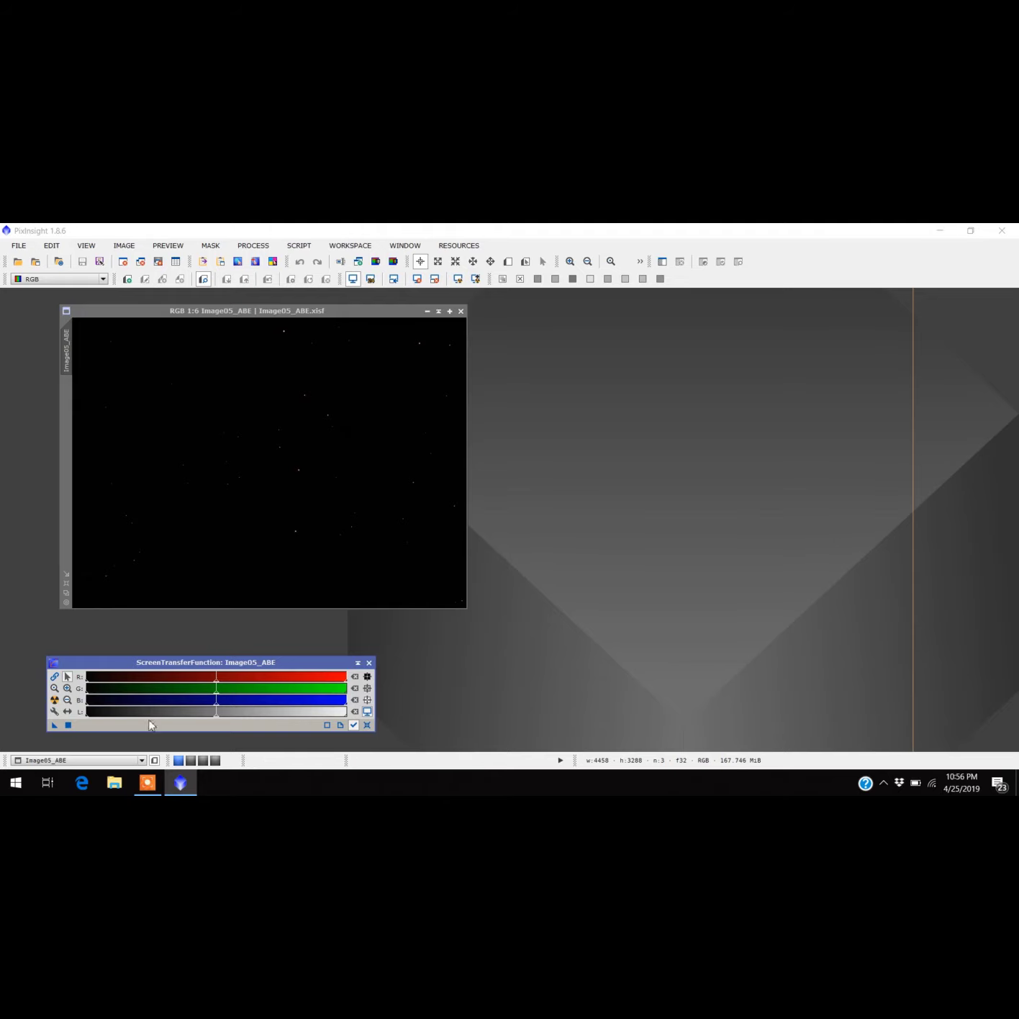
click(56, 700)
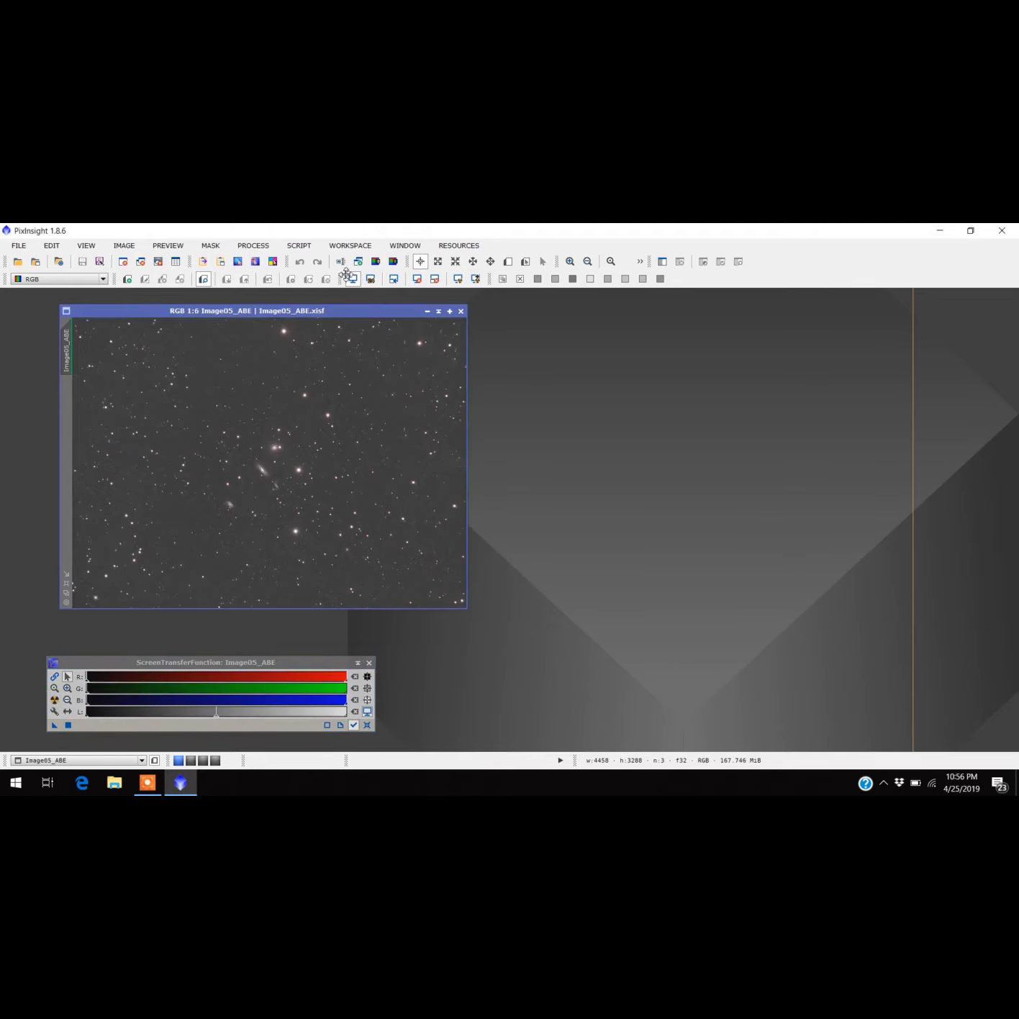
drag(354, 306, 312, 303)
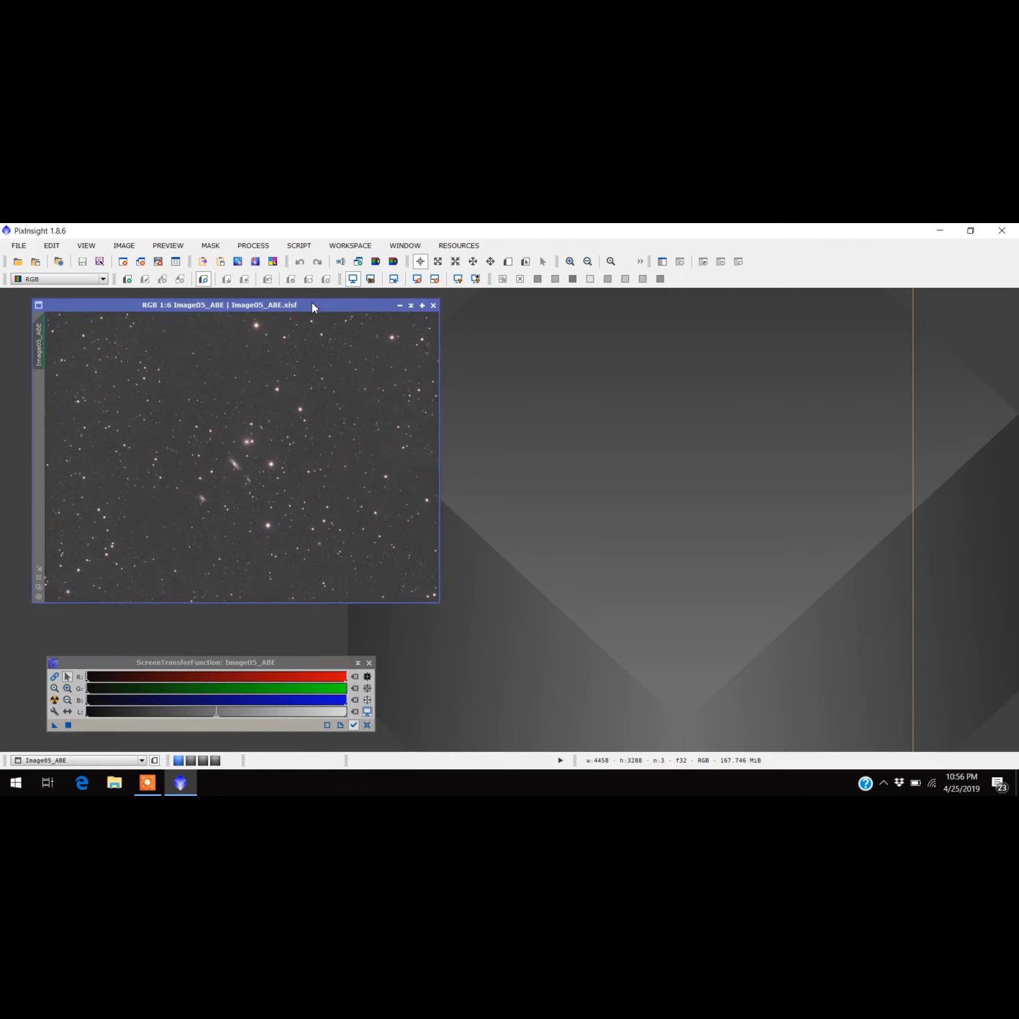
Step: Open BackgroundNeutralization, move it up and right, and zoom the image out to 1:7
click(255, 246)
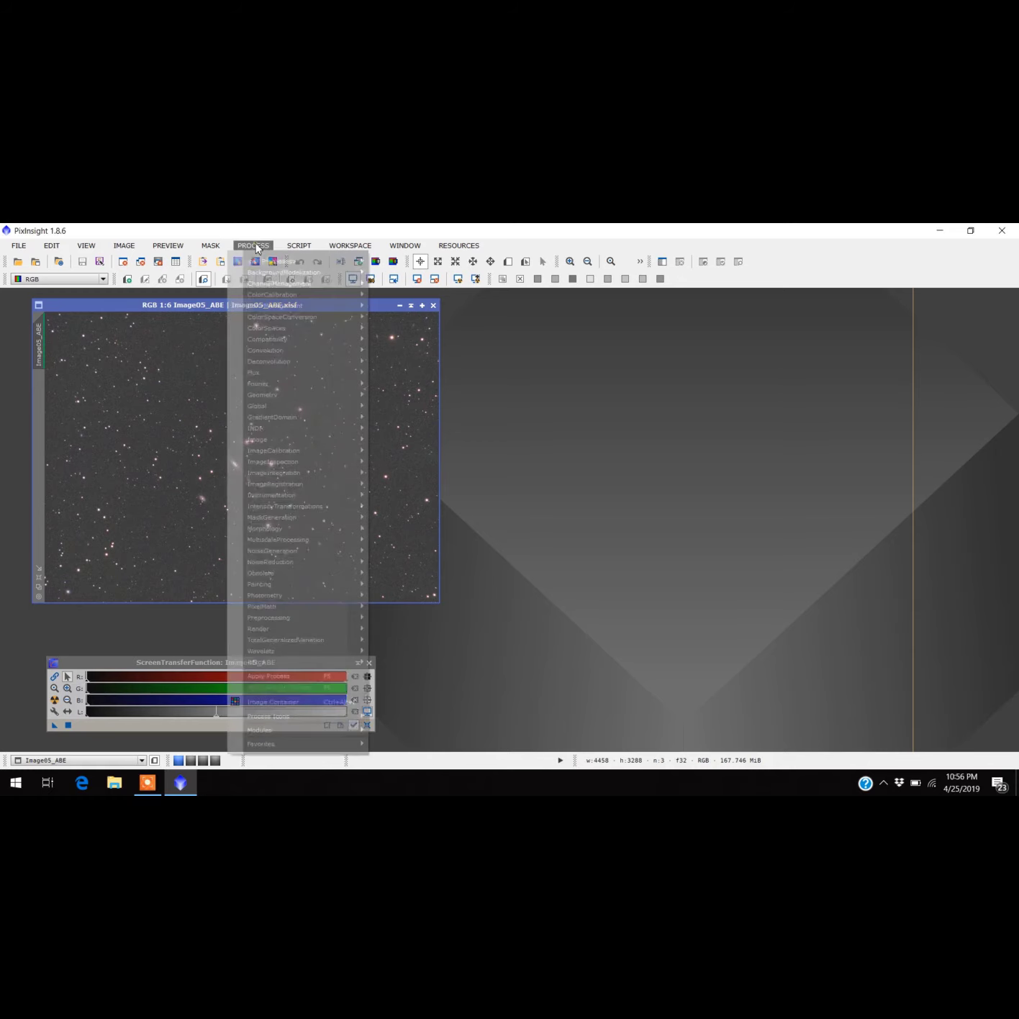
mouse_move(276, 287)
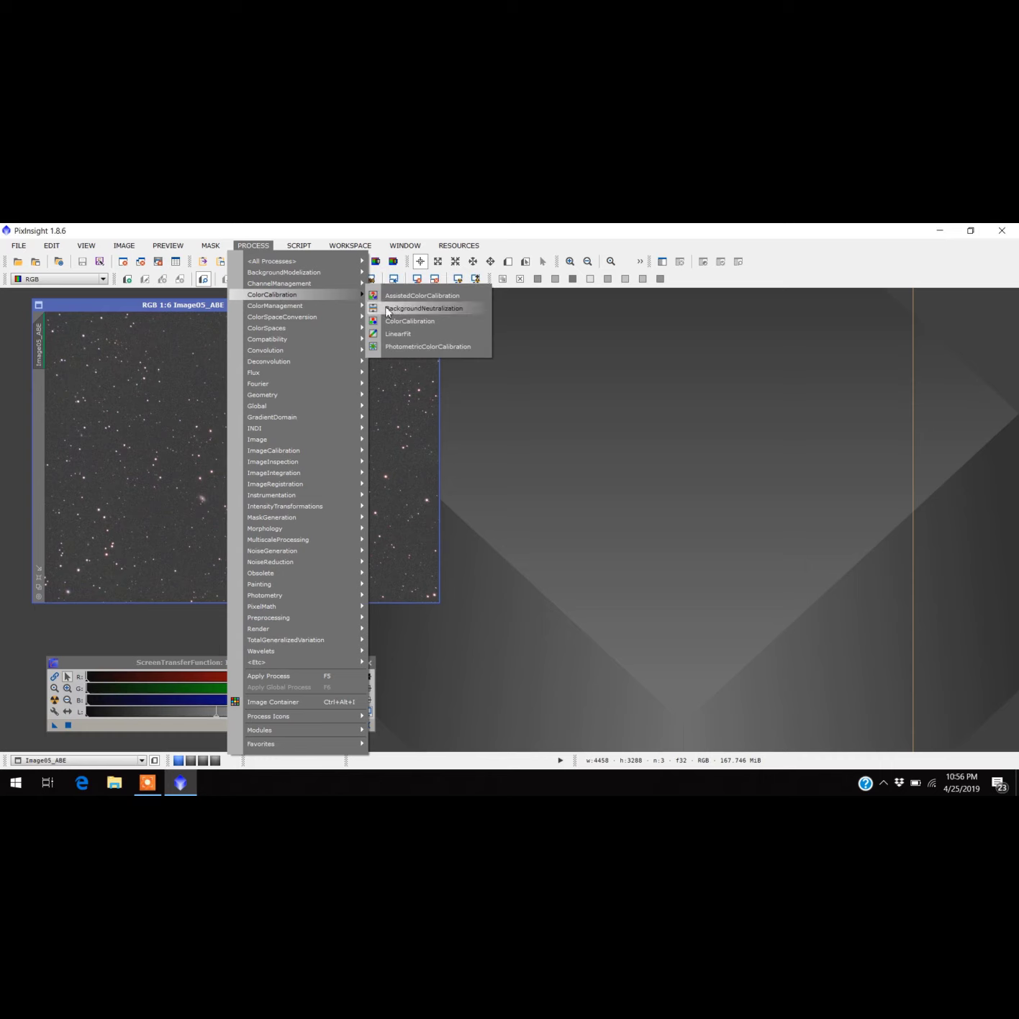
click(398, 310)
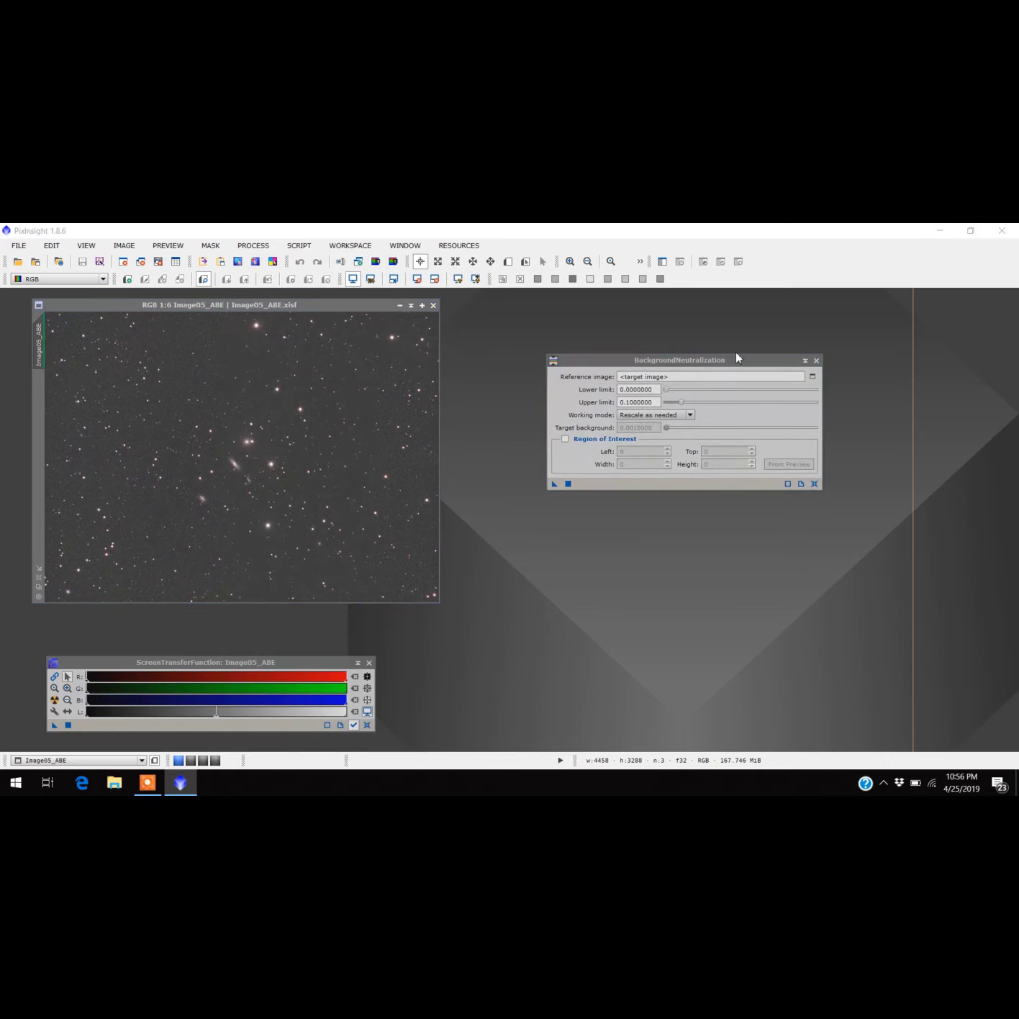
drag(741, 367, 844, 338)
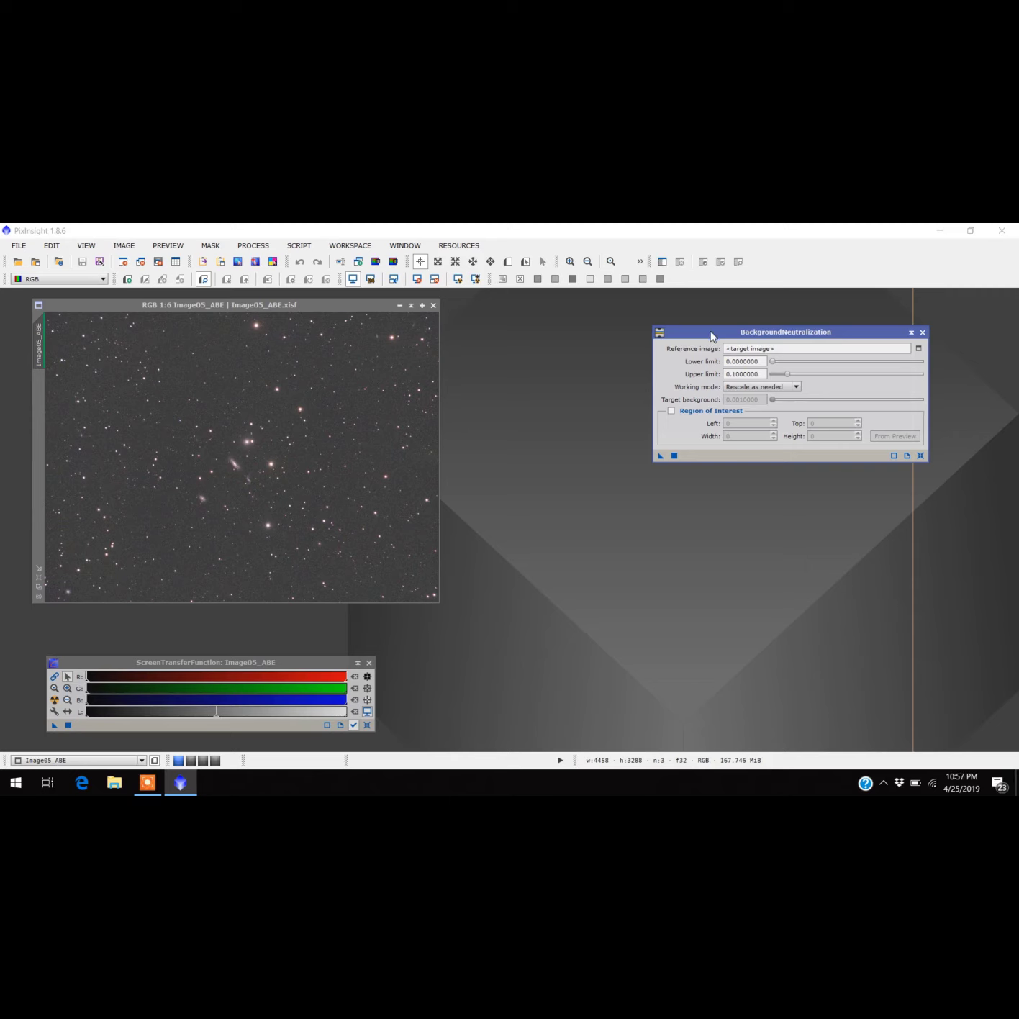
scroll(373, 387, up, 1)
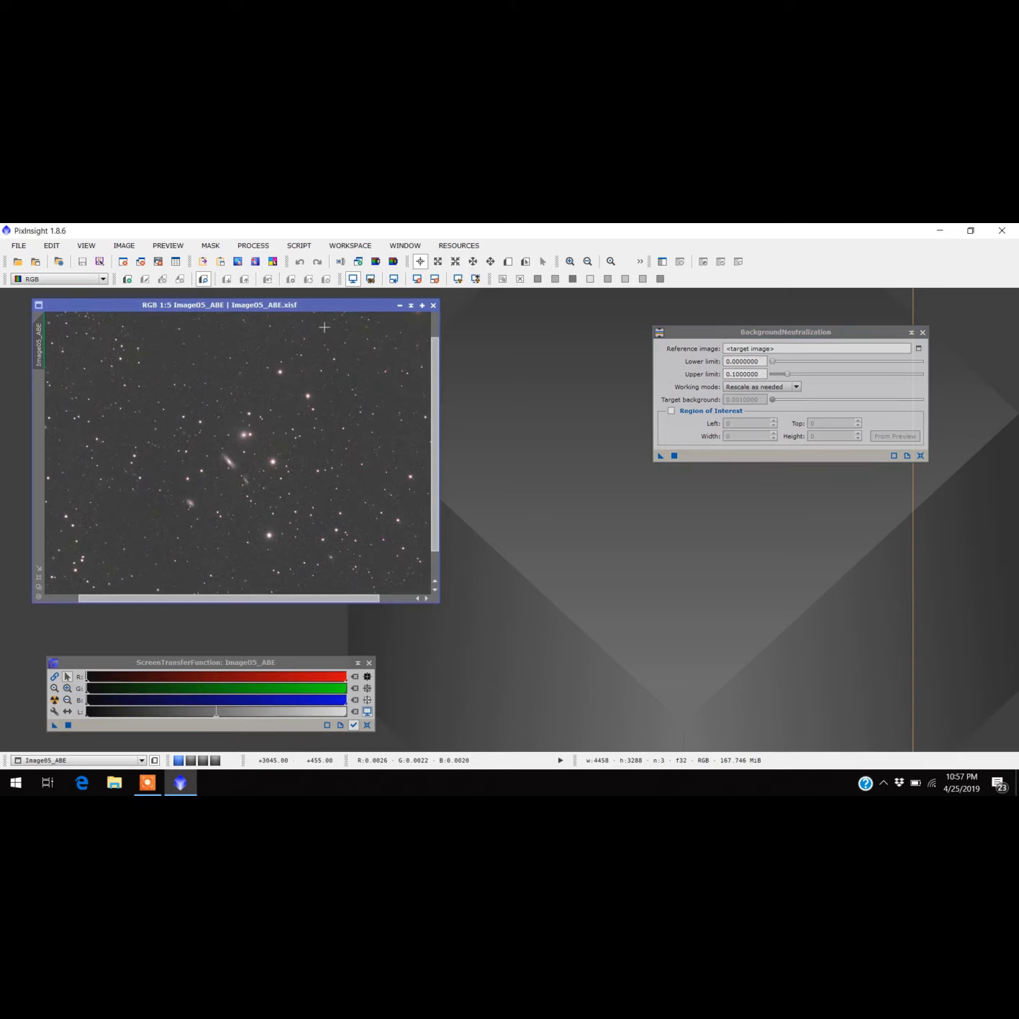
scroll(331, 335, down, 2)
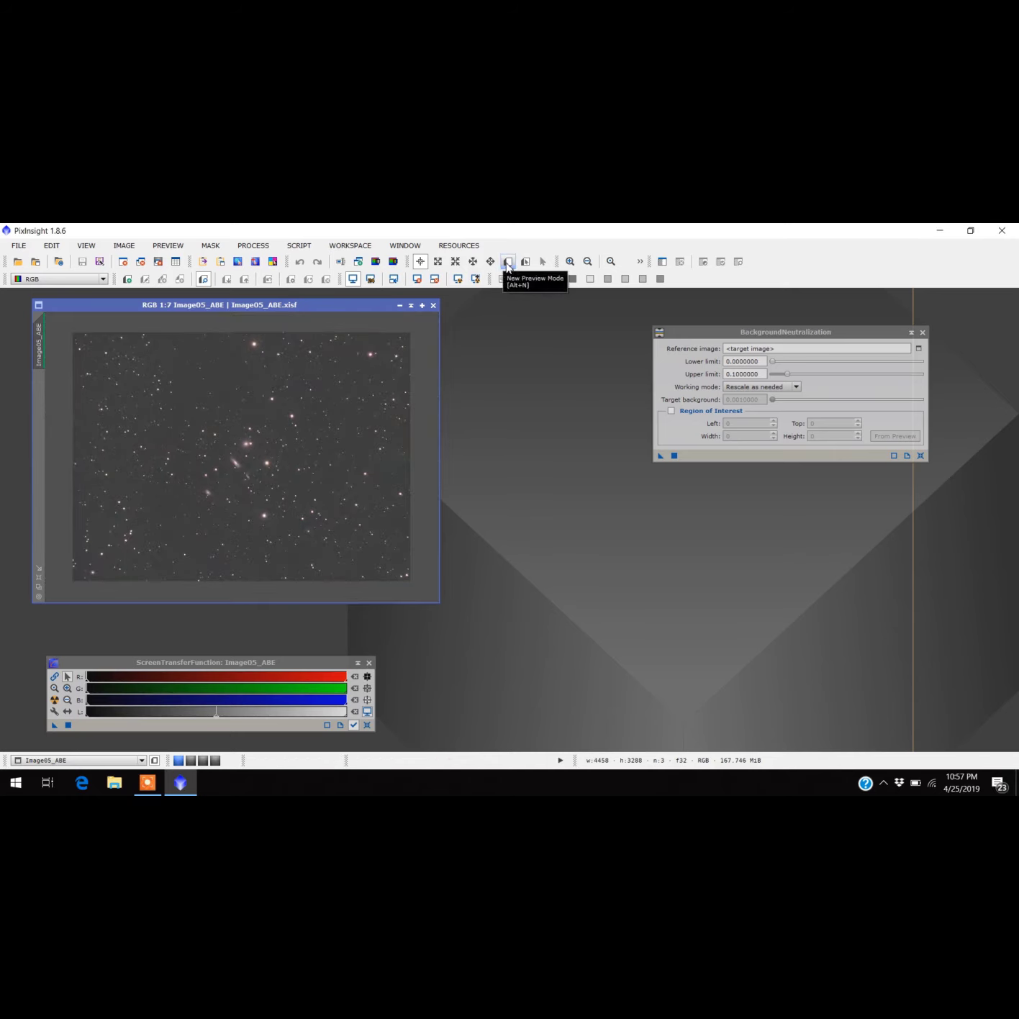
Step: Draw Preview01 over empty sky near the top and select Image05_ABE->Preview01 as reference
click(507, 261)
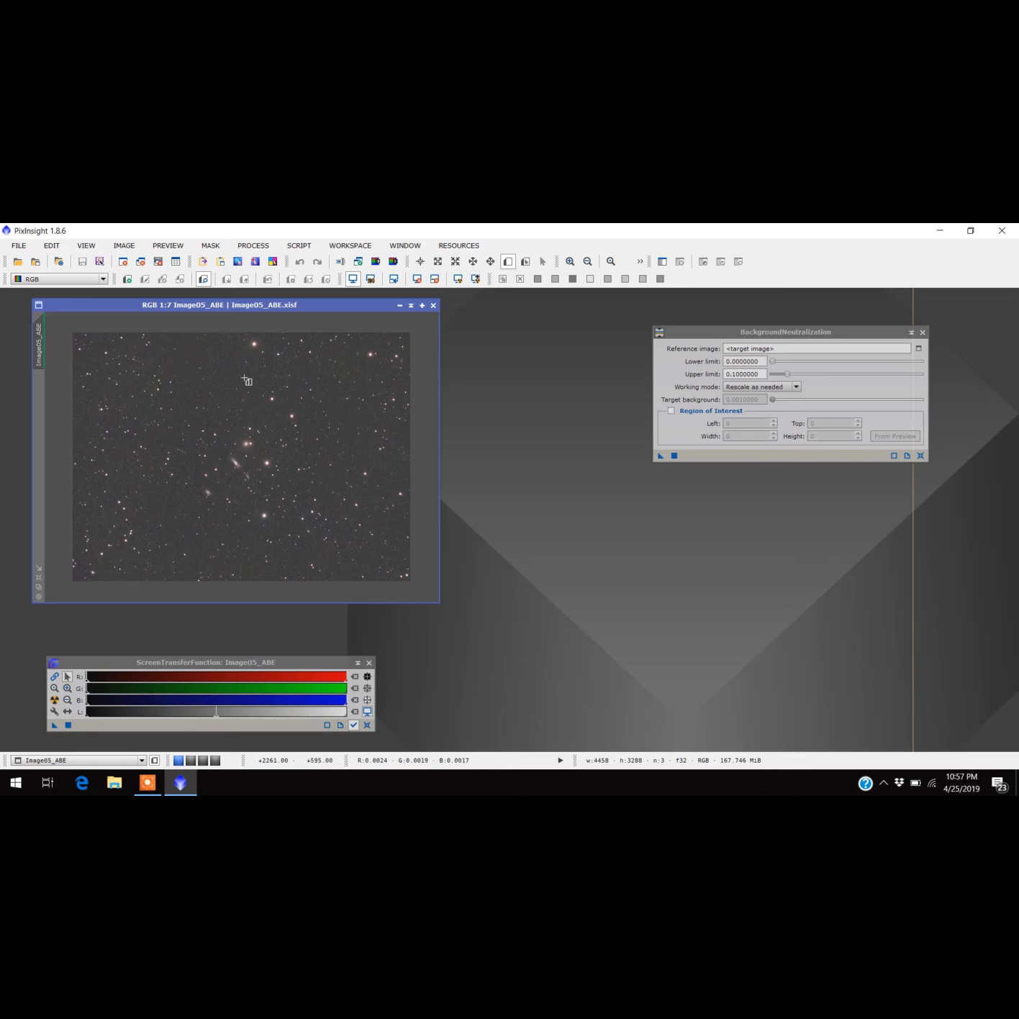
drag(228, 371, 260, 380)
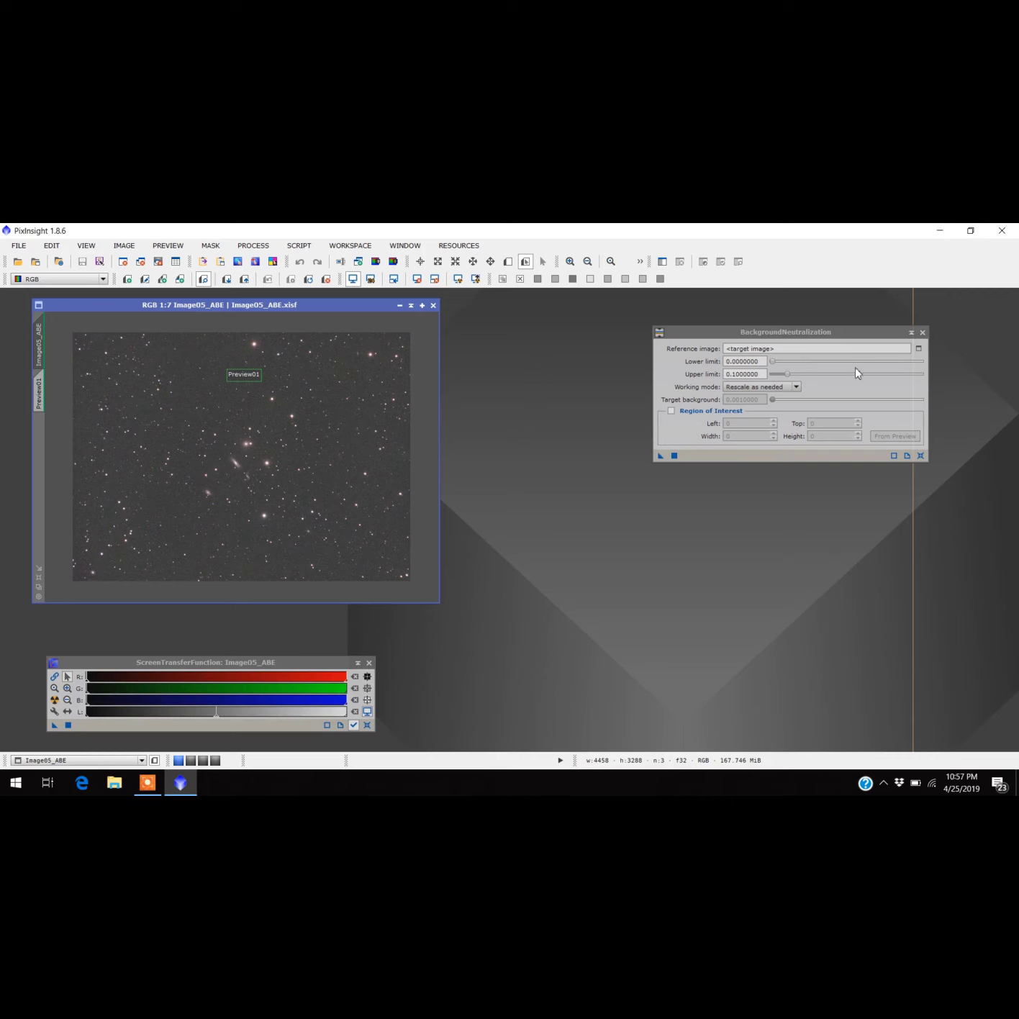
click(917, 349)
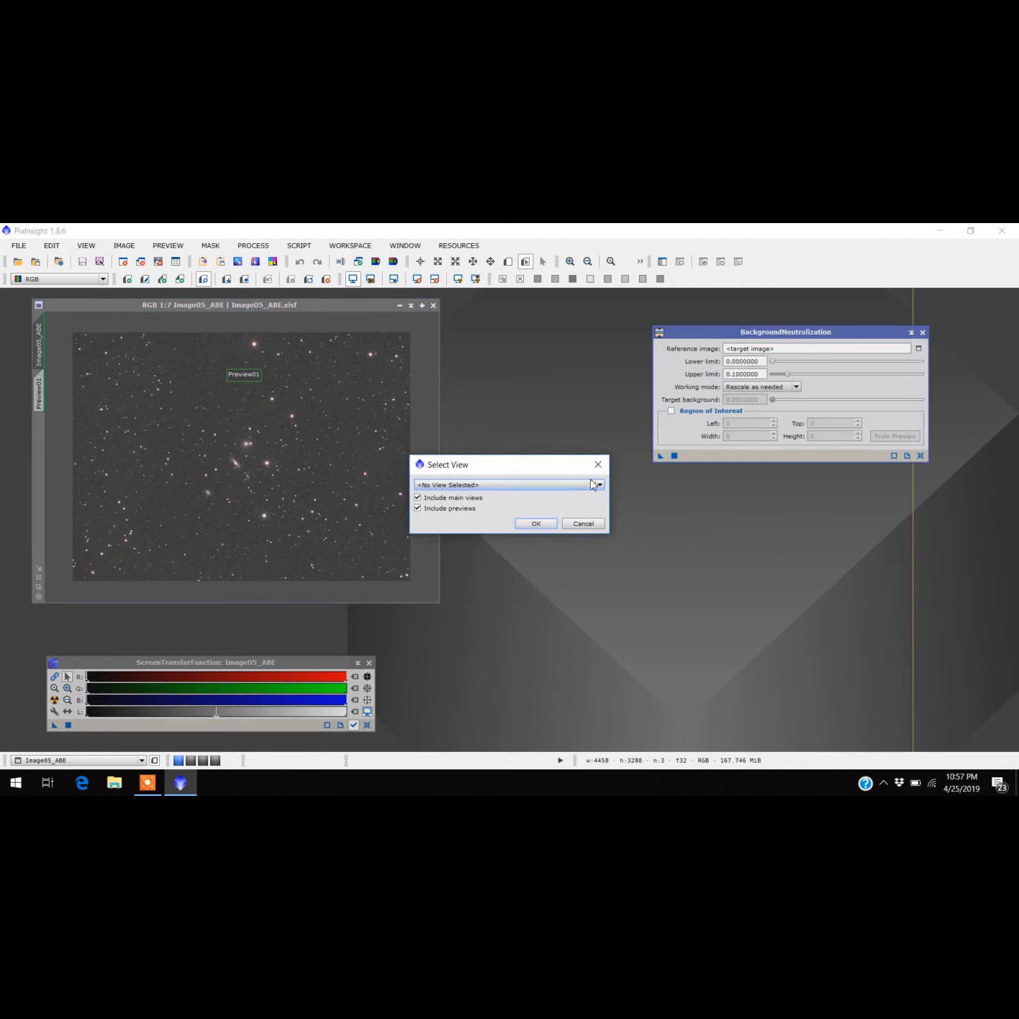
click(600, 485)
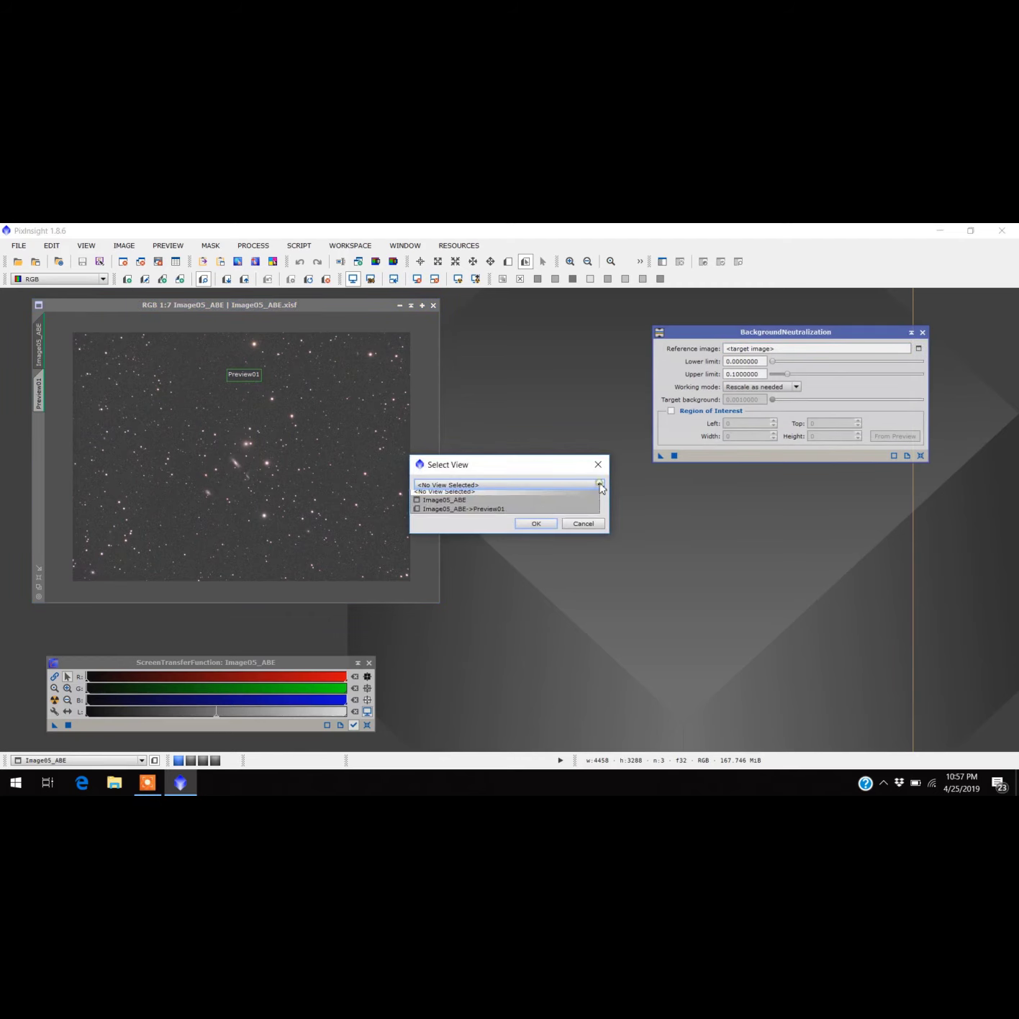
click(501, 513)
click(536, 525)
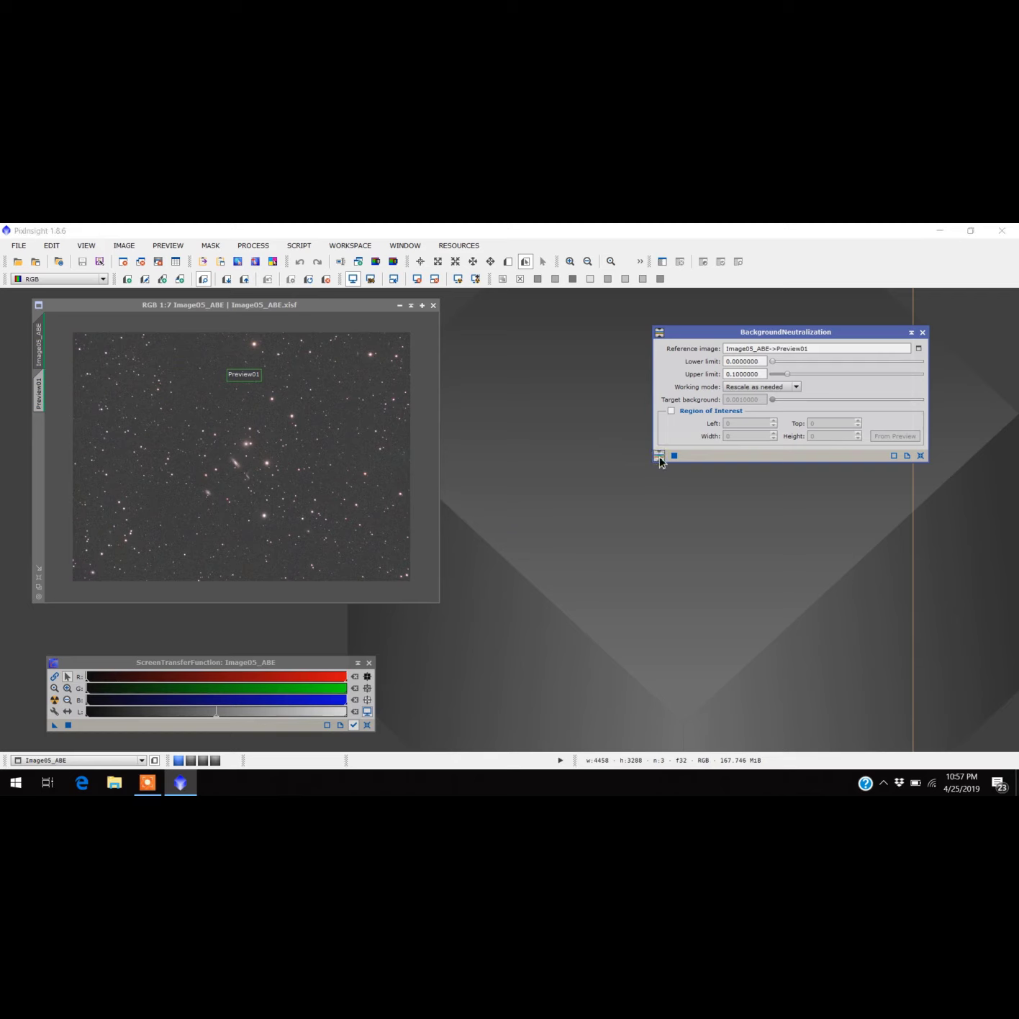
Step: Apply BackgroundNeutralization to Image05_ABE, then shade the dialog and park it lower right
drag(661, 460, 328, 466)
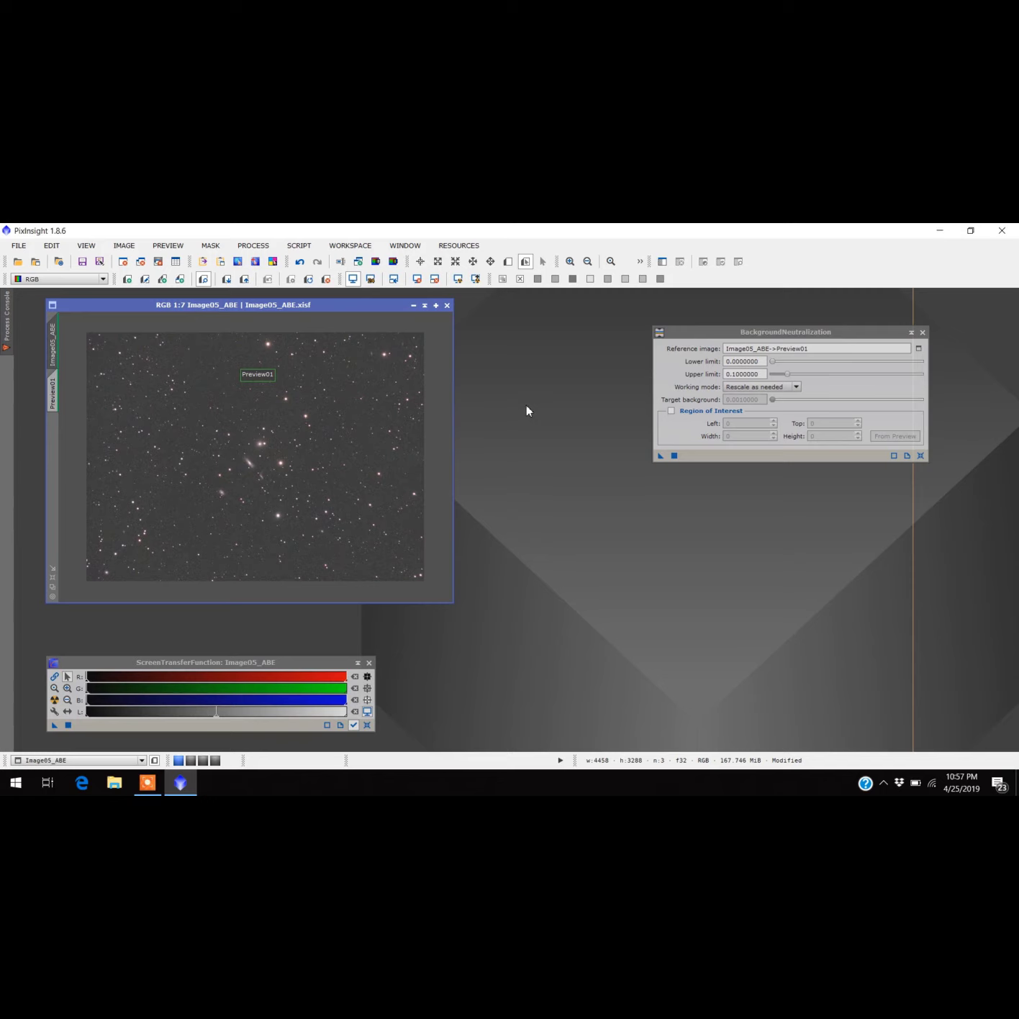
drag(828, 341, 925, 340)
double_click(923, 340)
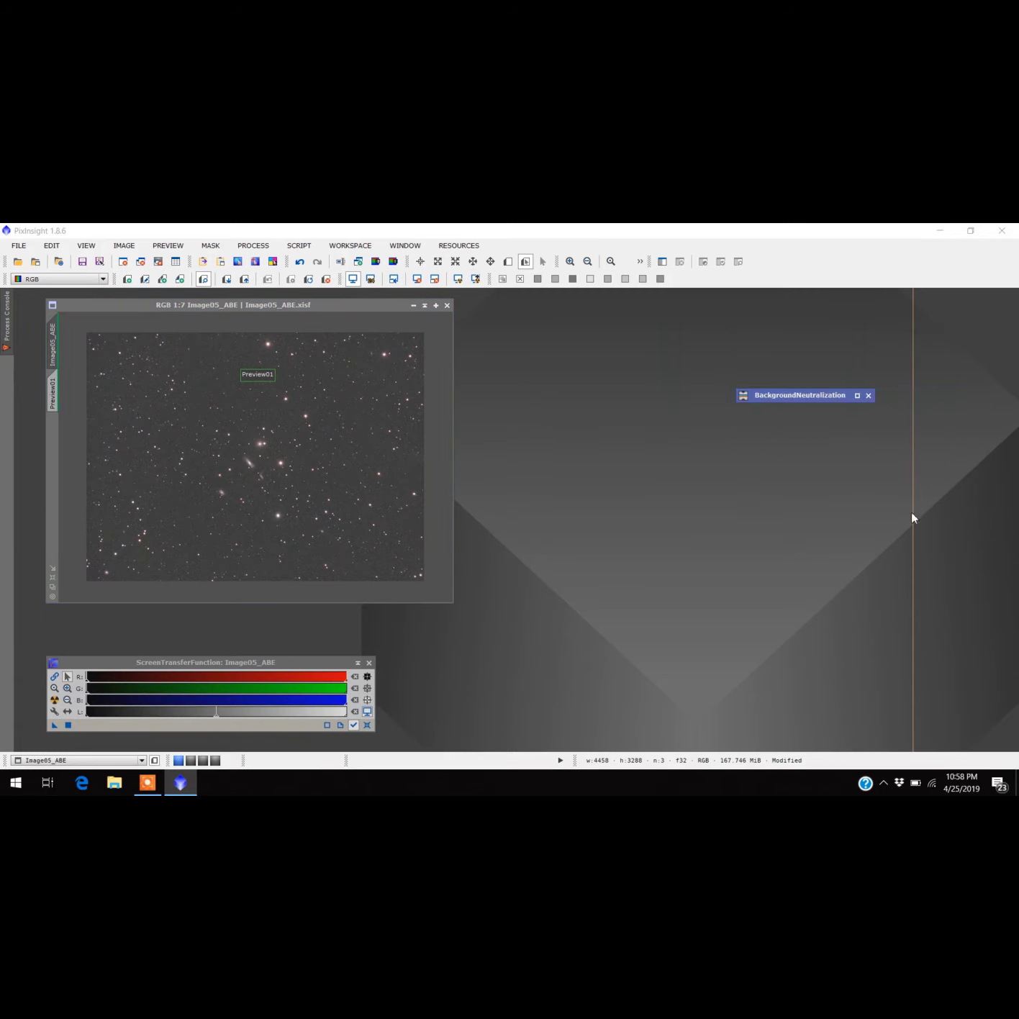
drag(817, 402, 917, 711)
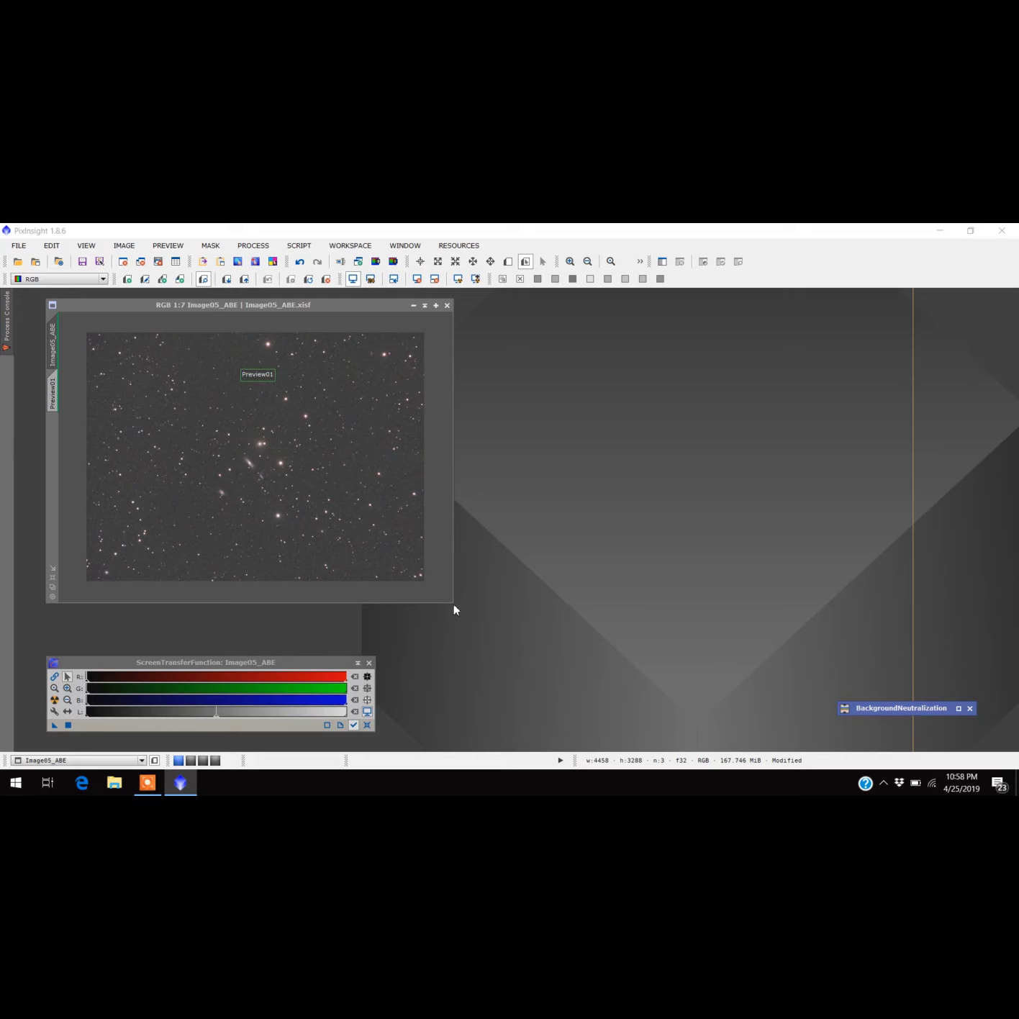
drag(453, 603, 485, 627)
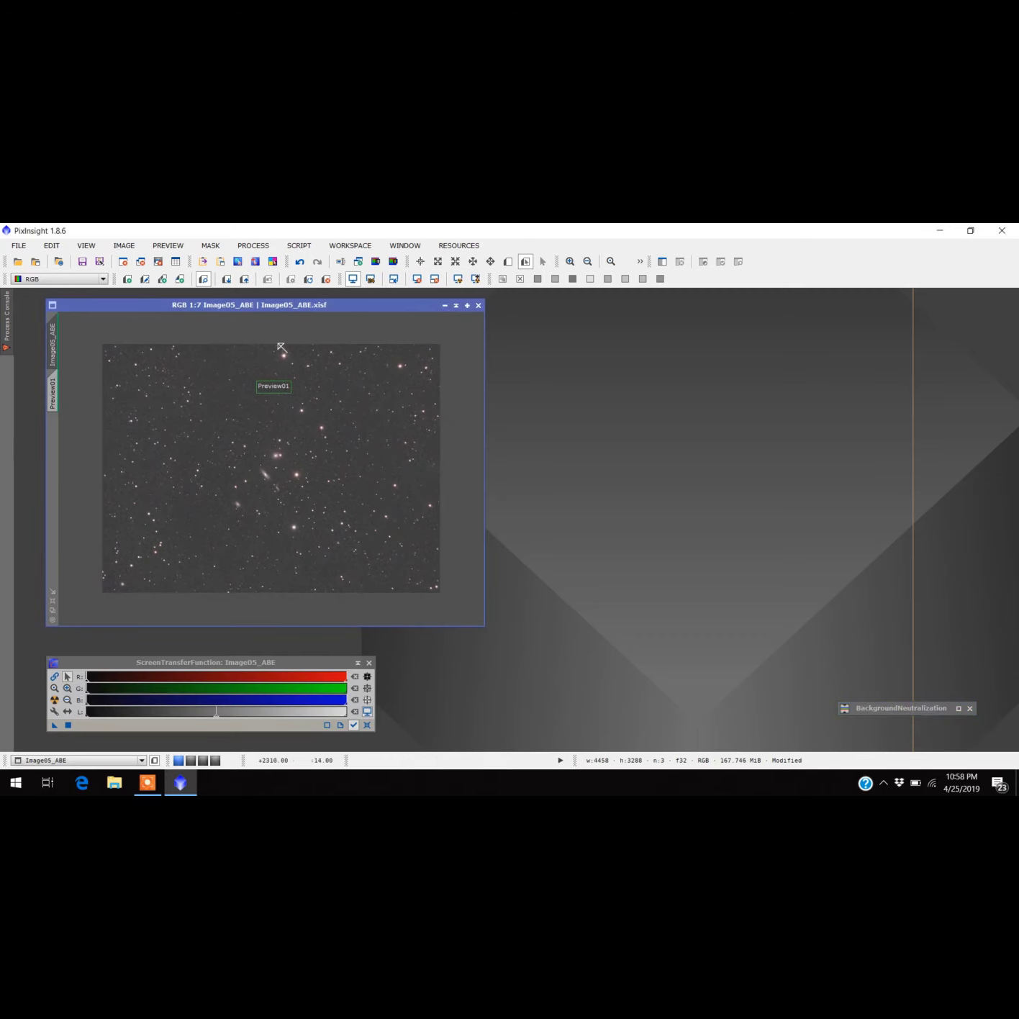
Step: Undo and then redo BackgroundNeutralization to compare before and after
click(124, 246)
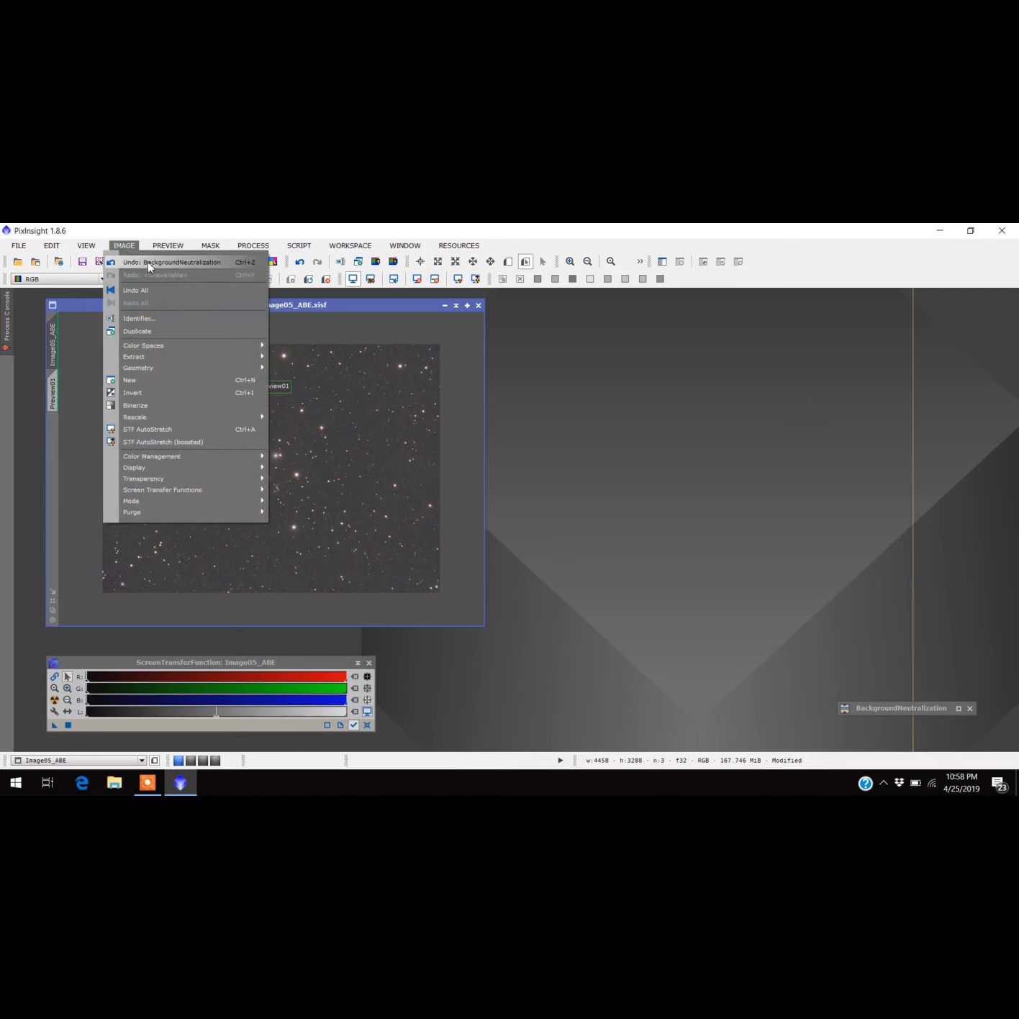
click(148, 262)
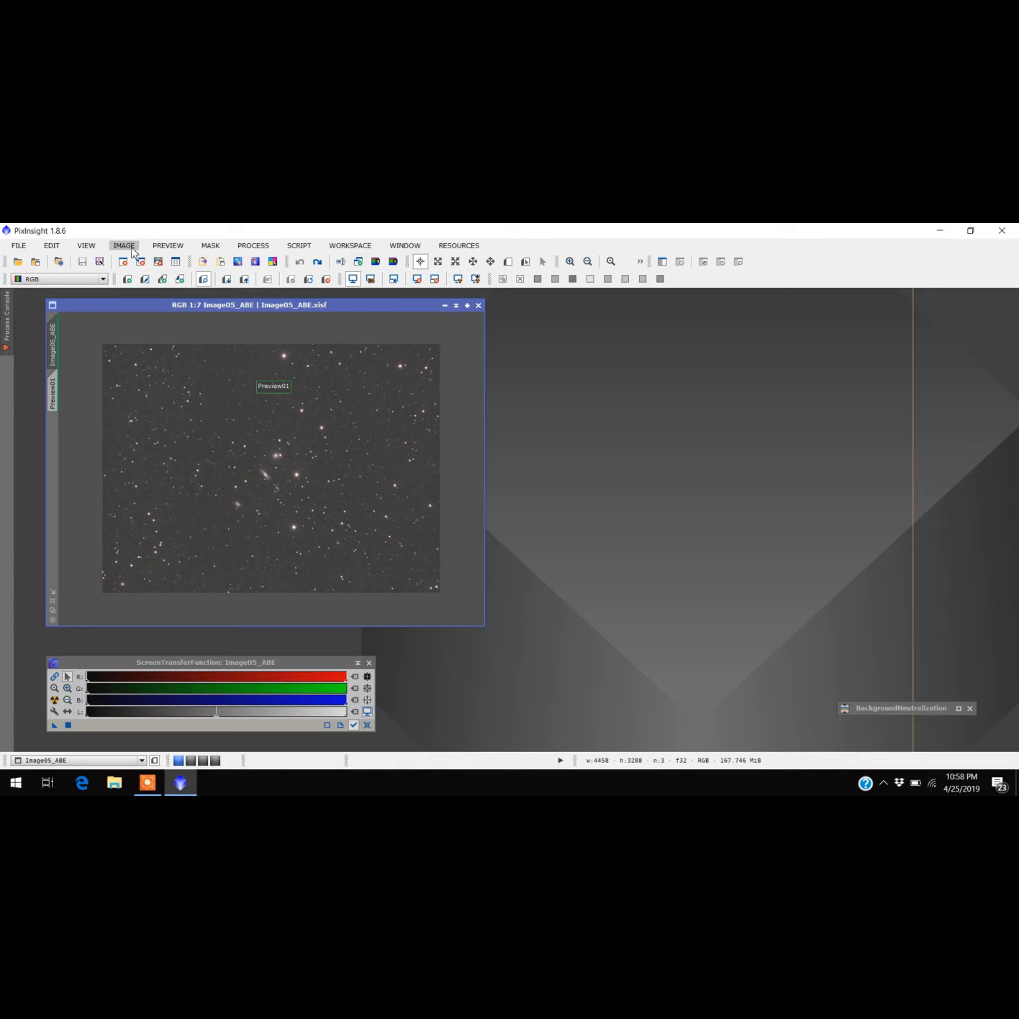
click(123, 246)
click(141, 274)
Step: Open the ColorCalibration process from the ColorCalibration category and nudge its panel up
click(250, 246)
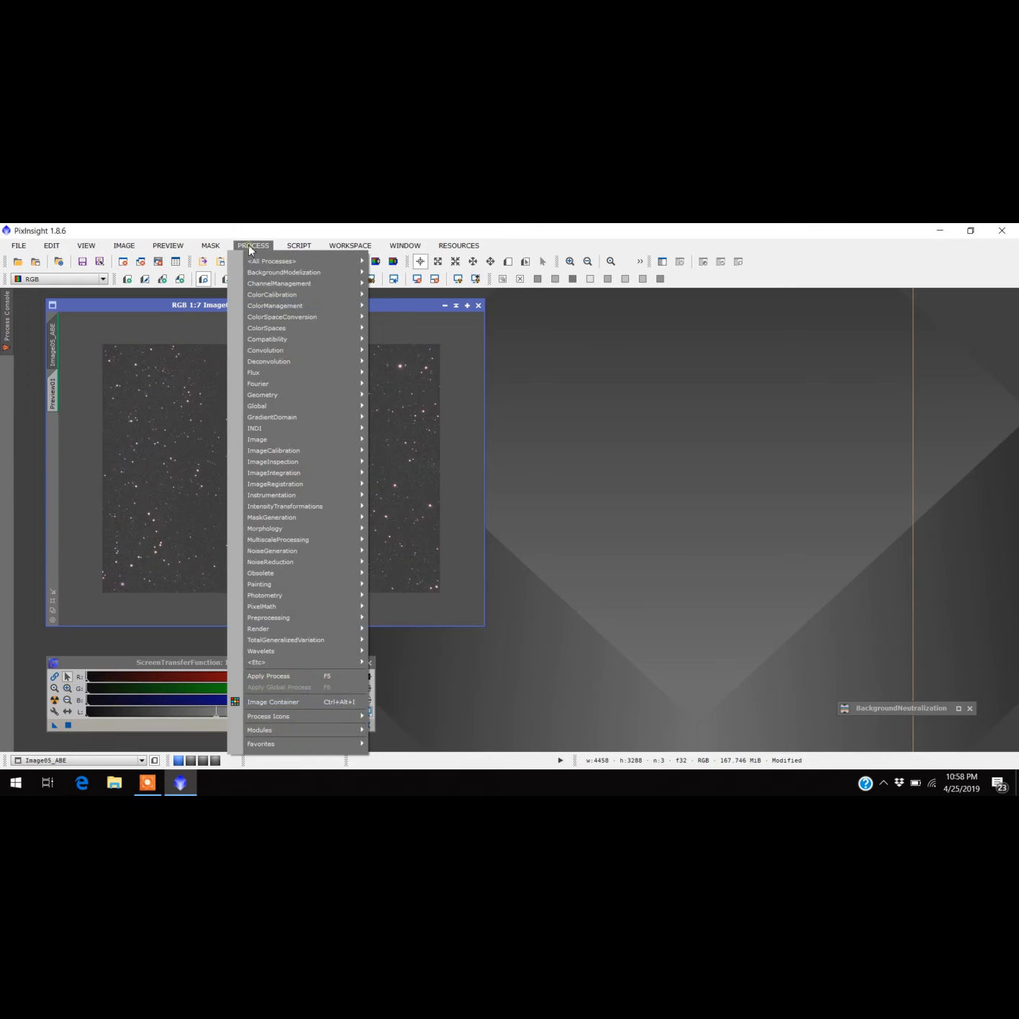
mouse_move(275, 288)
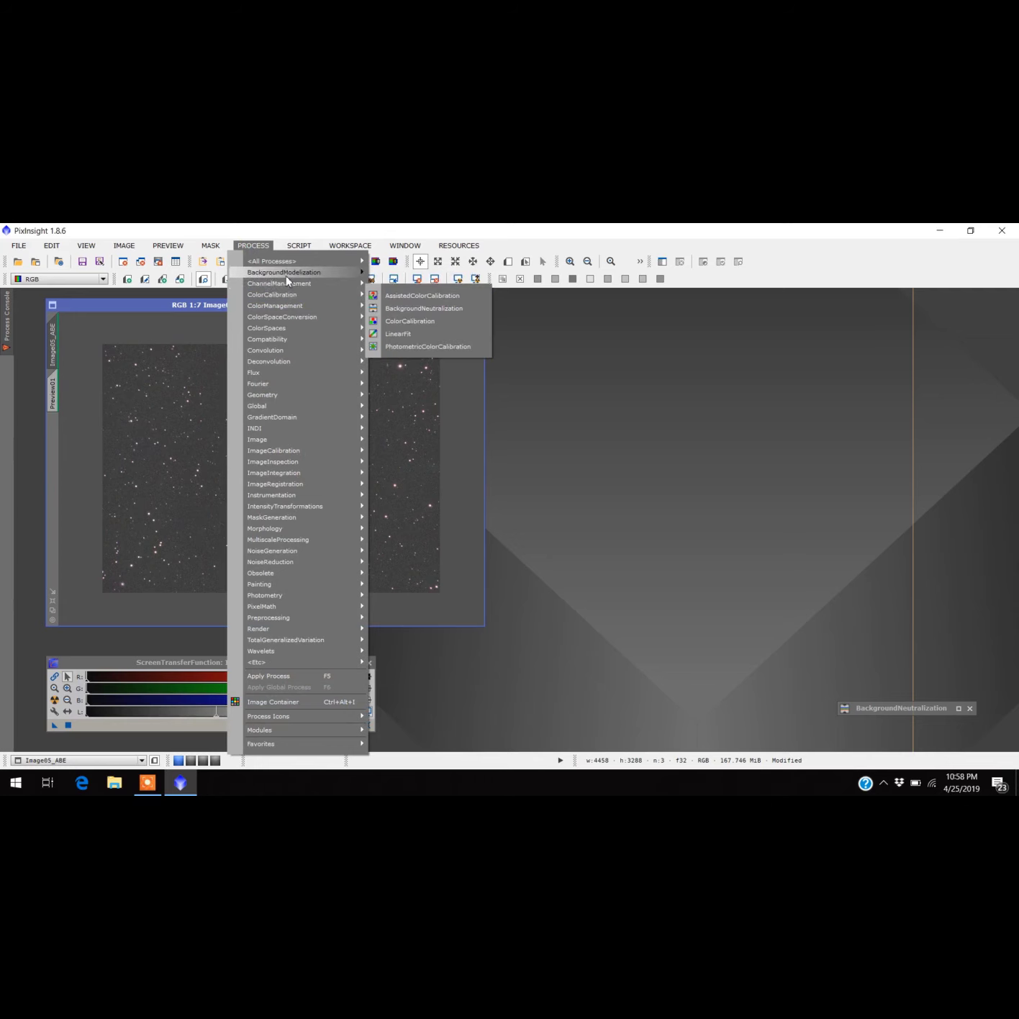
click(403, 322)
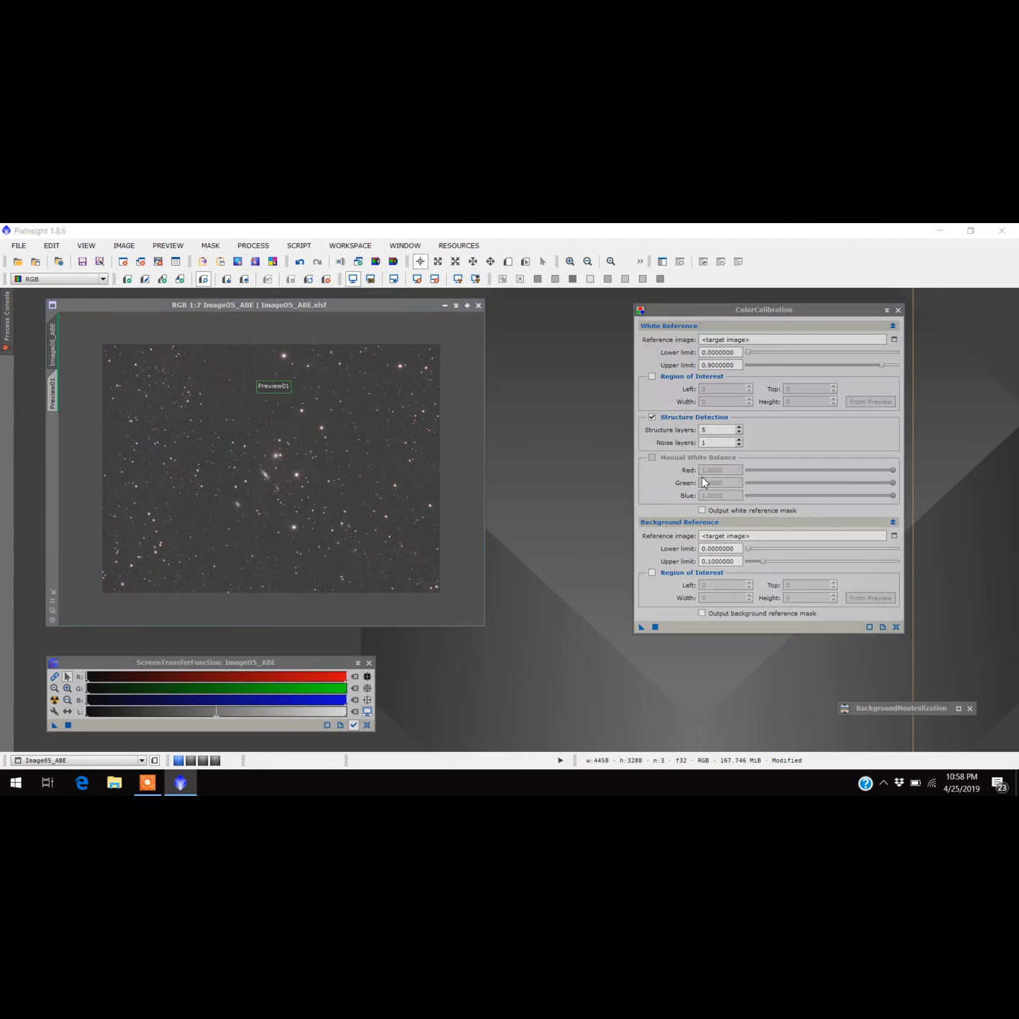
drag(839, 311, 839, 309)
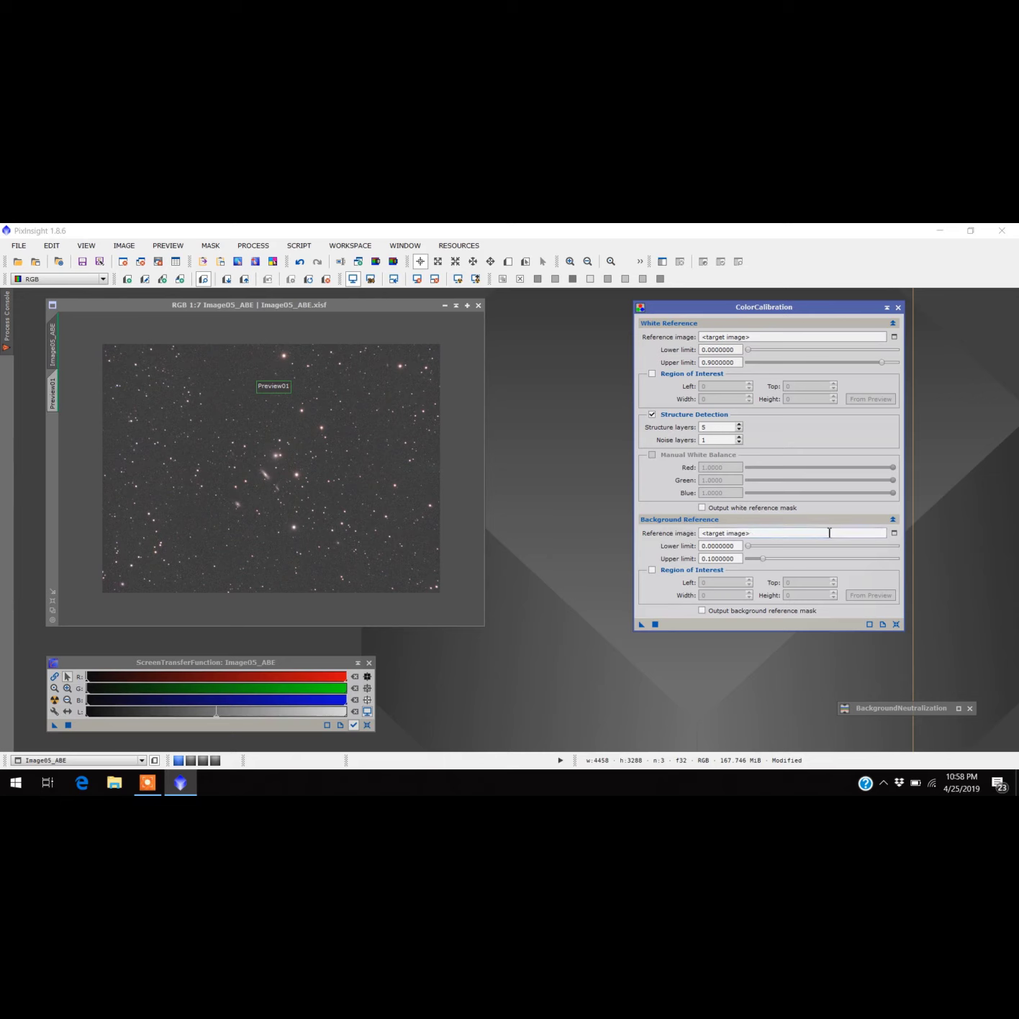
Step: Set Image05_ABE->Preview01 as the ColorCalibration background reference image
click(895, 534)
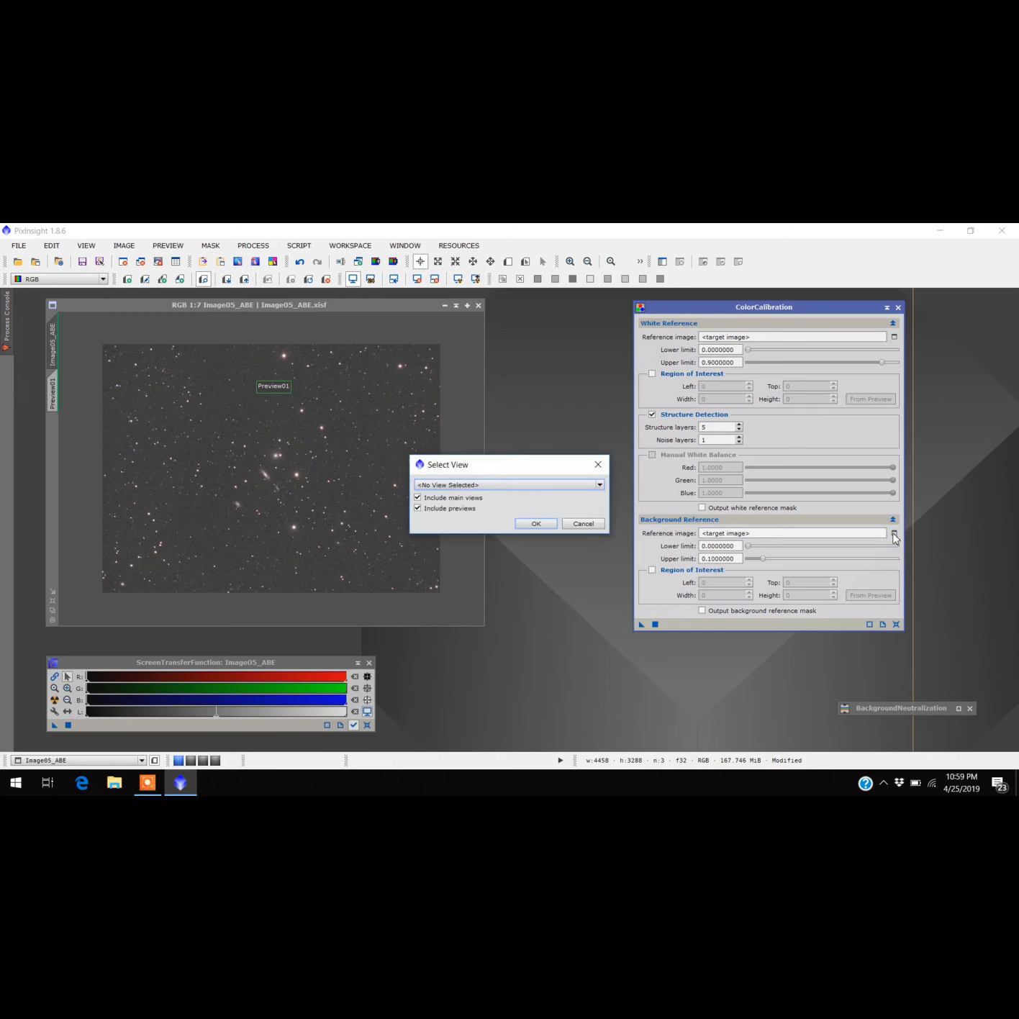
click(575, 483)
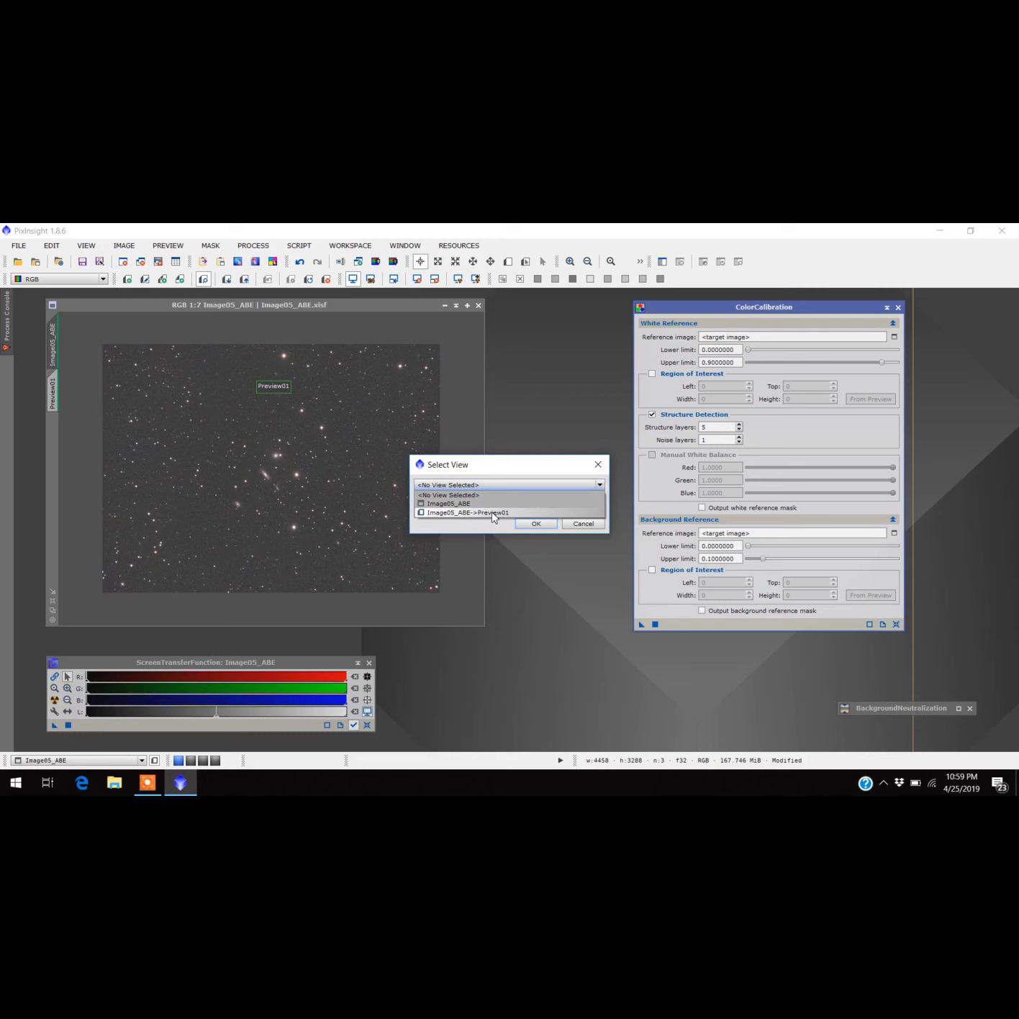
click(494, 513)
click(536, 525)
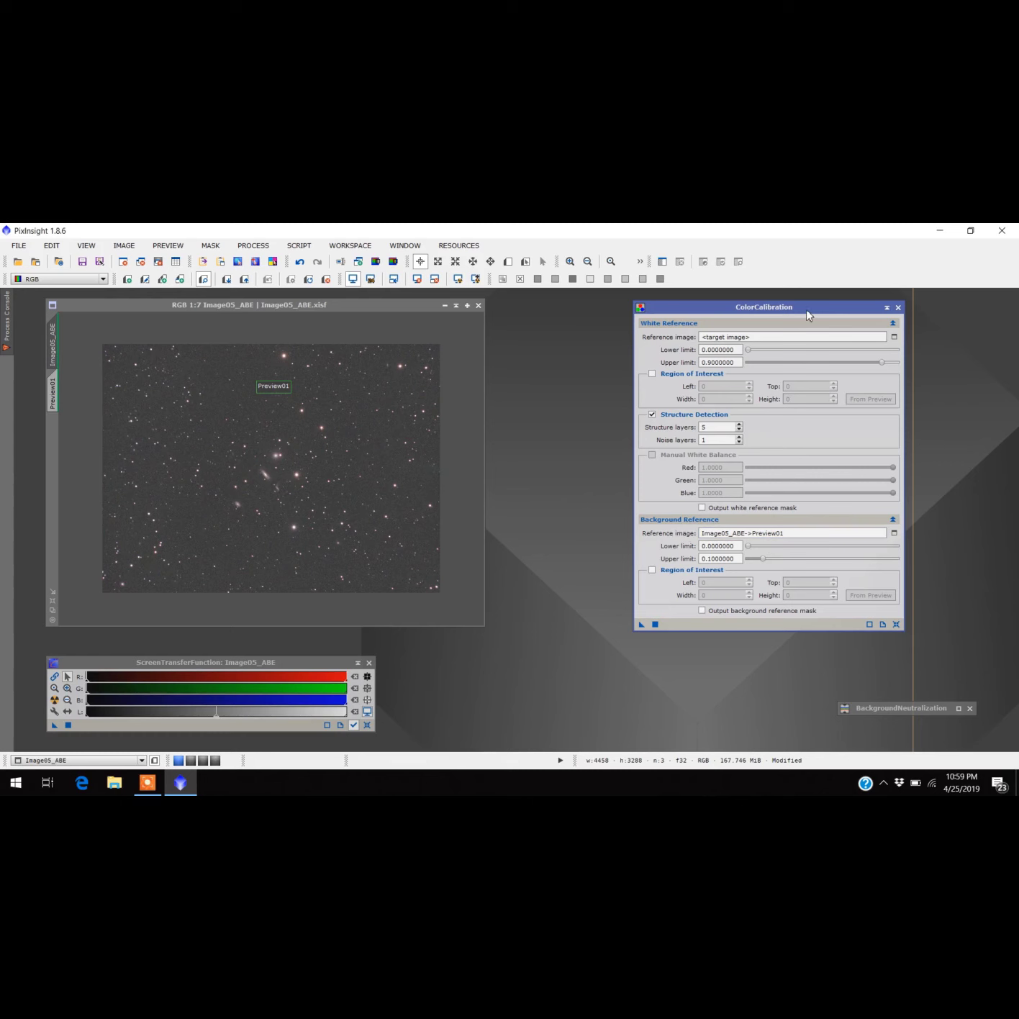
drag(806, 314, 829, 321)
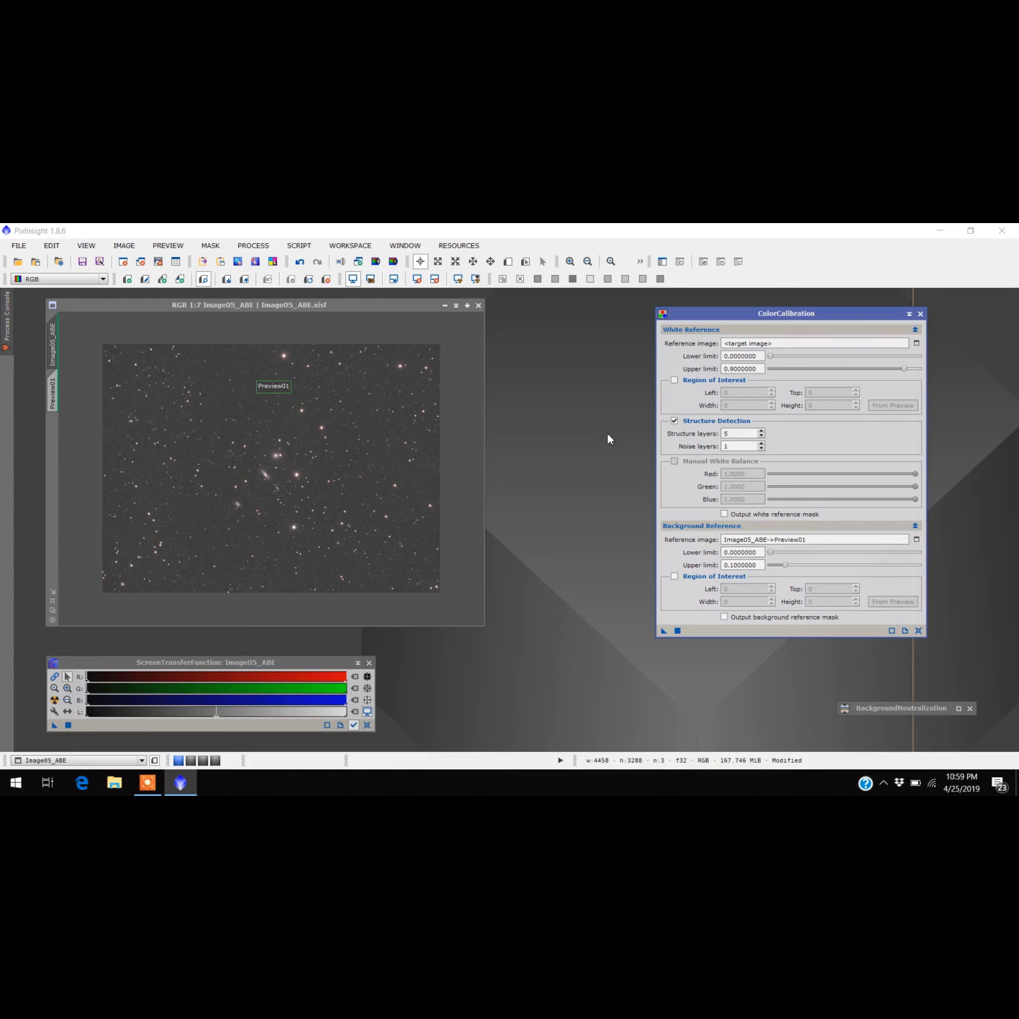
Step: Draw Preview02 as a rectangle around the central galaxy group of Image05_ABE
click(506, 264)
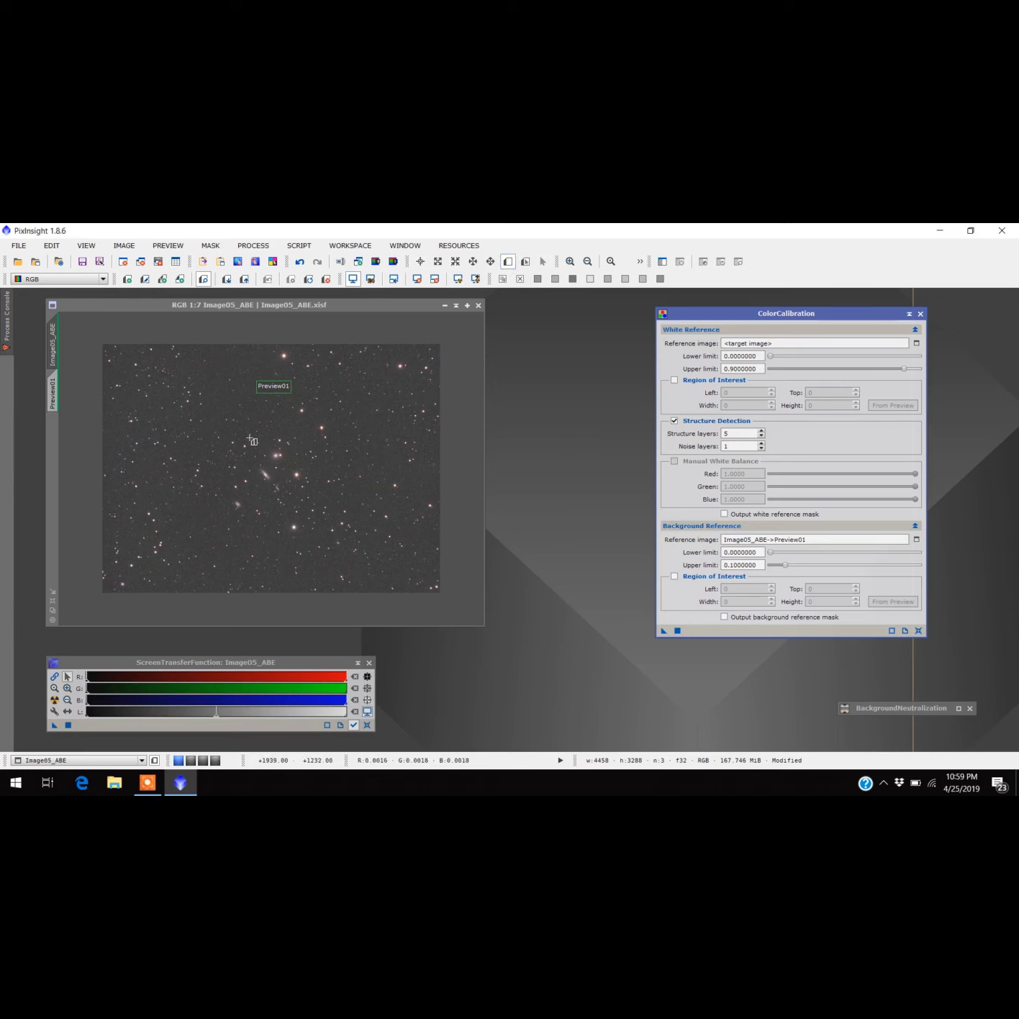
drag(239, 436, 316, 539)
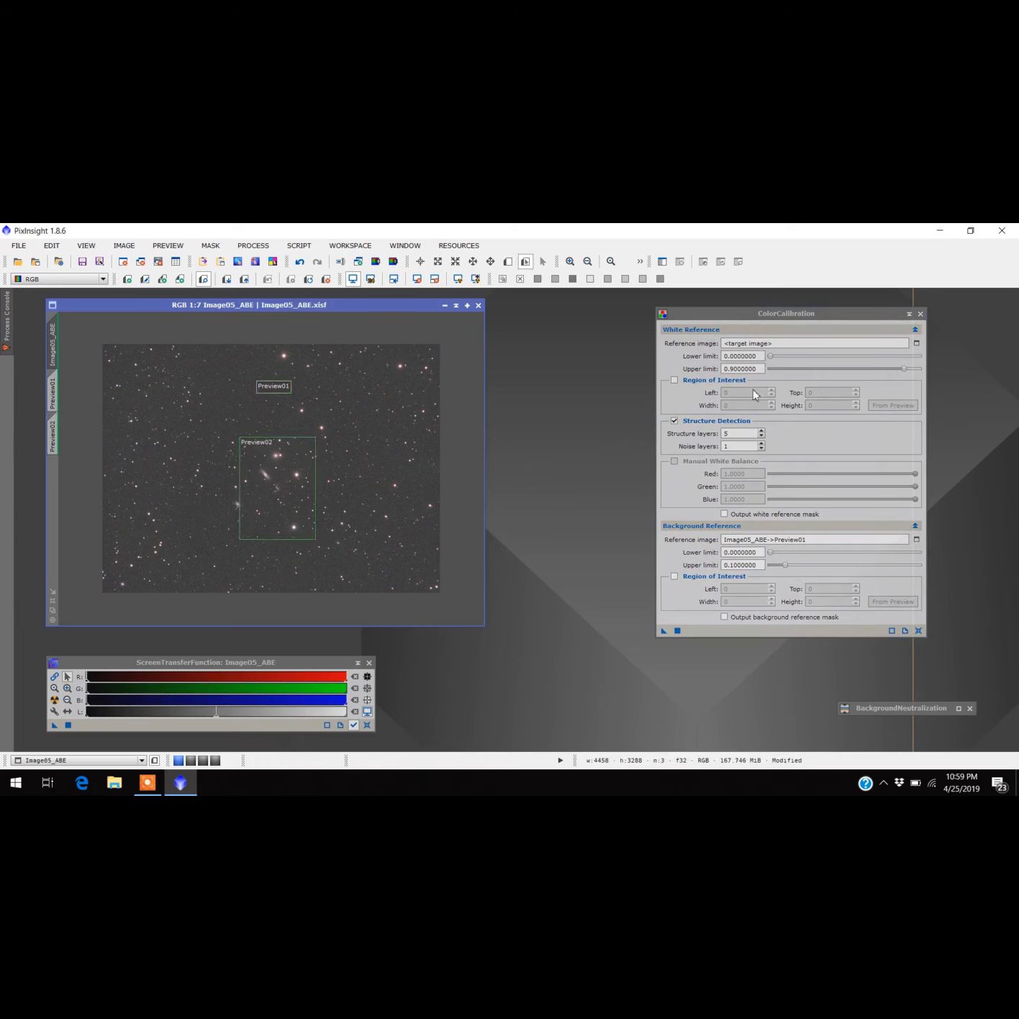
Step: Set Image05_ABE->Preview02 as white reference, apply ColorCalibration, and close the Process Console
click(915, 347)
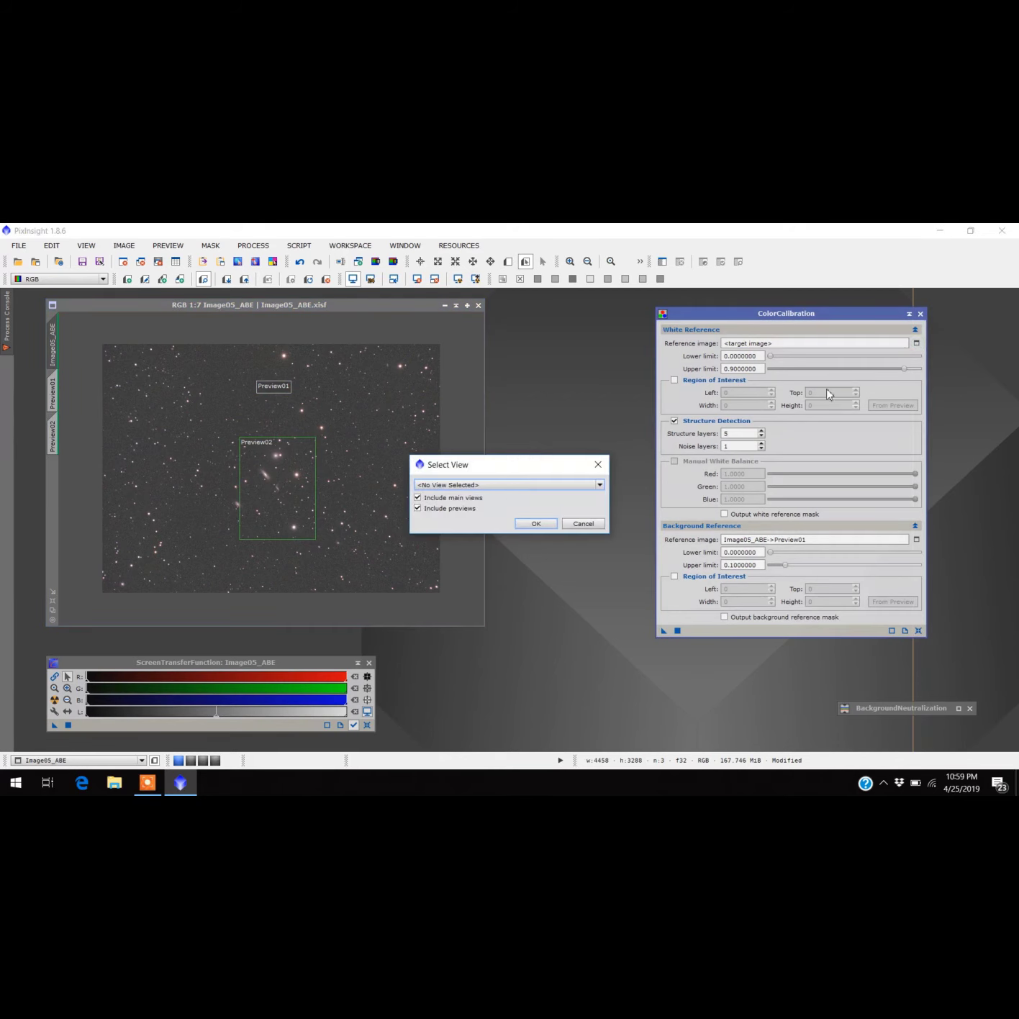
click(599, 487)
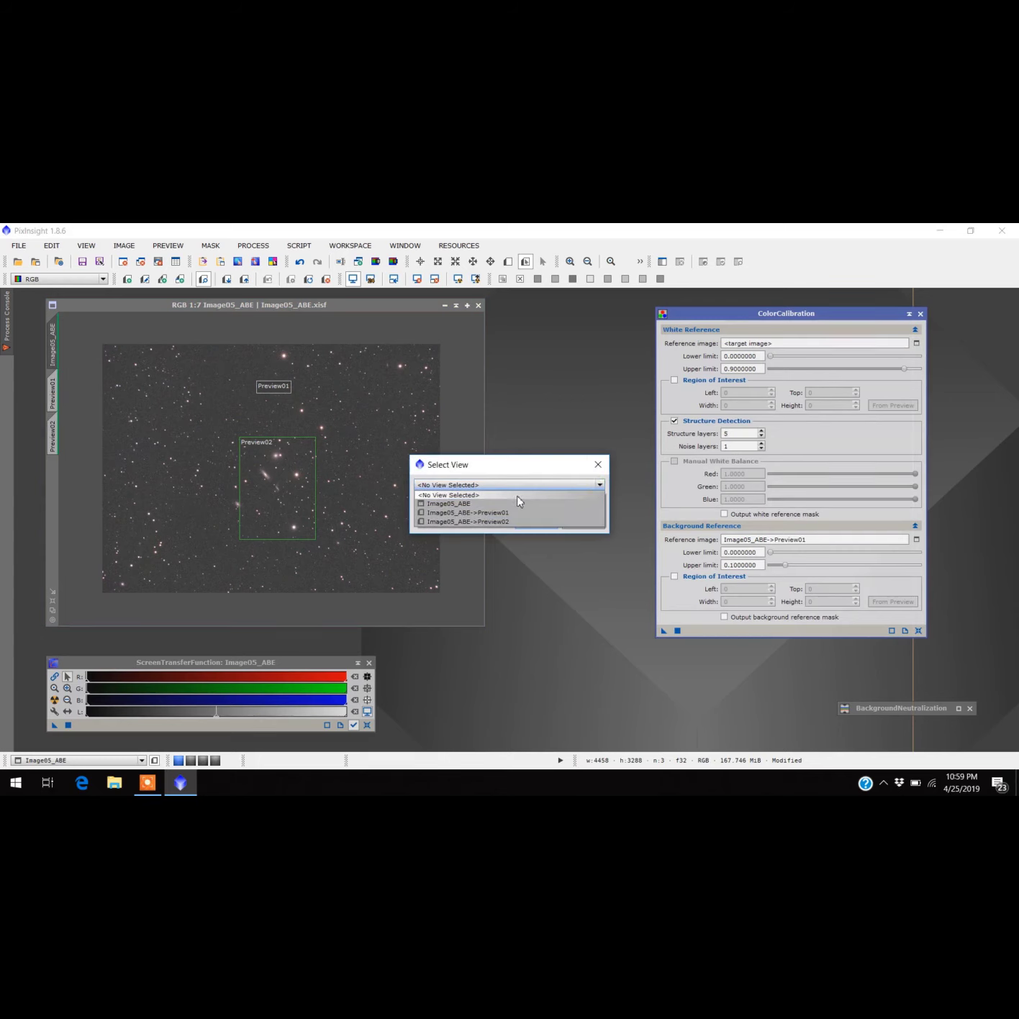
click(503, 522)
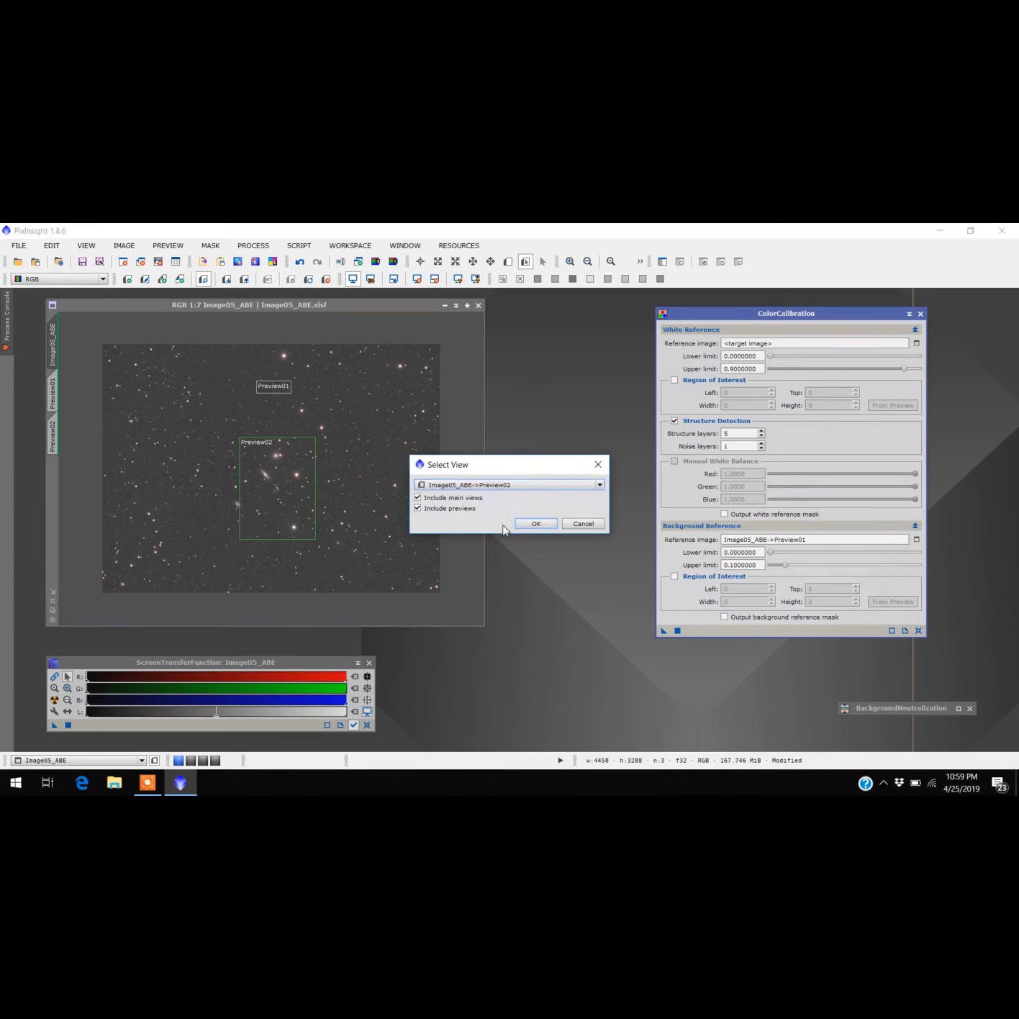
click(537, 524)
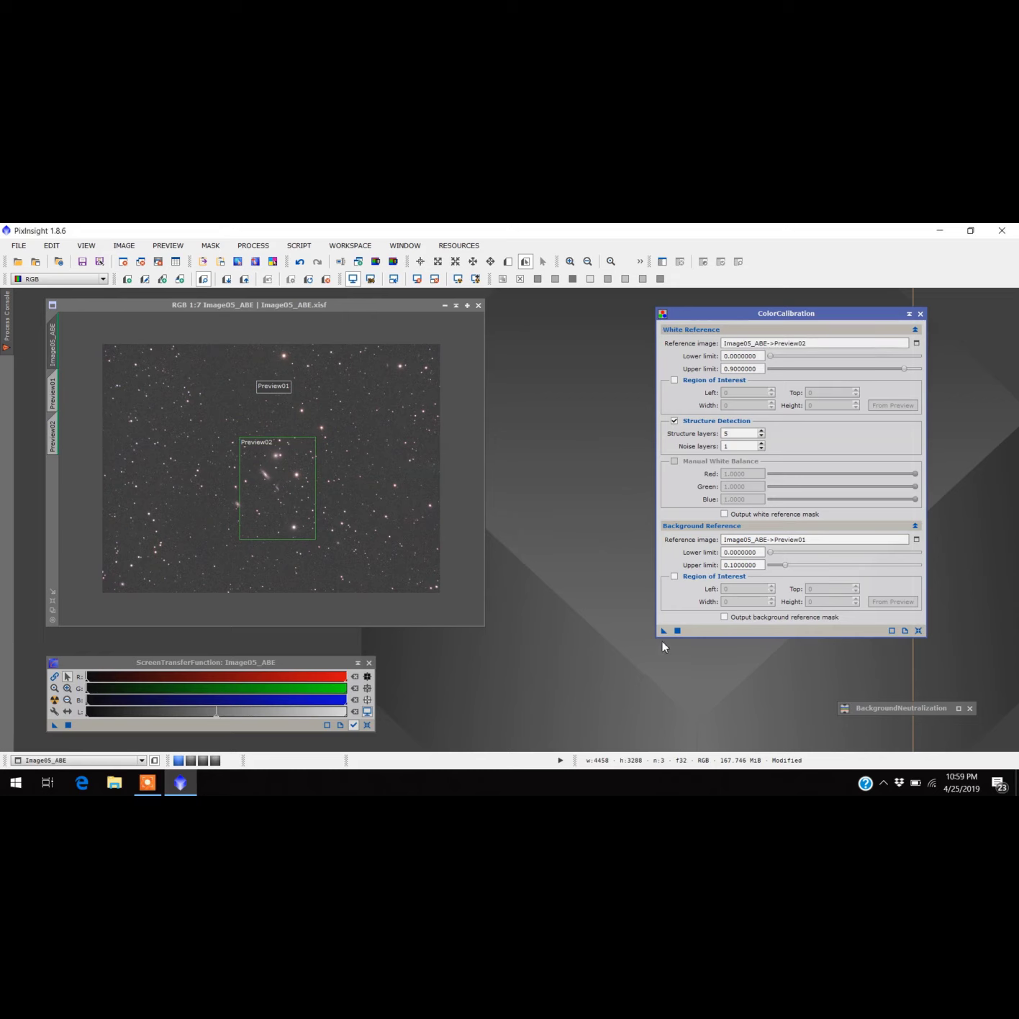
drag(663, 633, 368, 465)
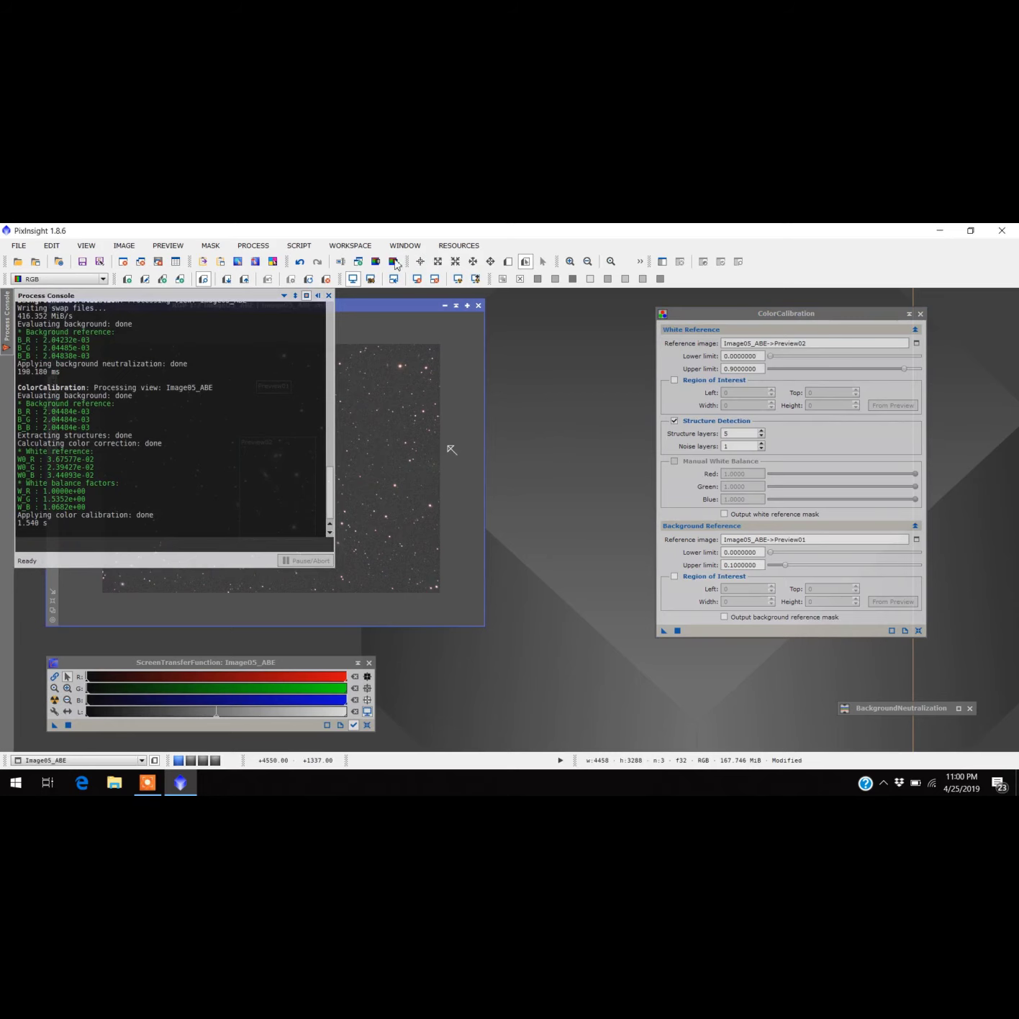
click(331, 296)
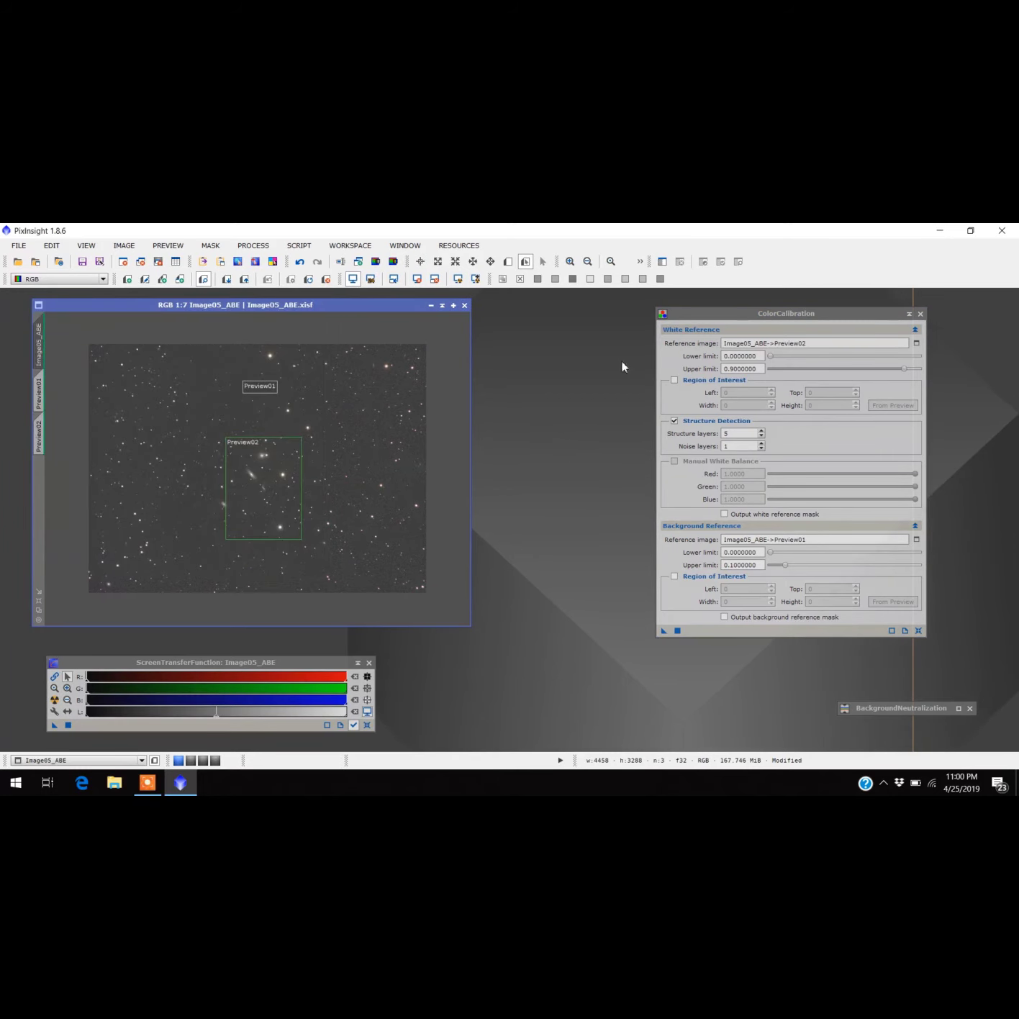
Step: Iconize ColorCalibration beside BackgroundNeutralization, then undo and redo ColorCalibration to compare
click(908, 313)
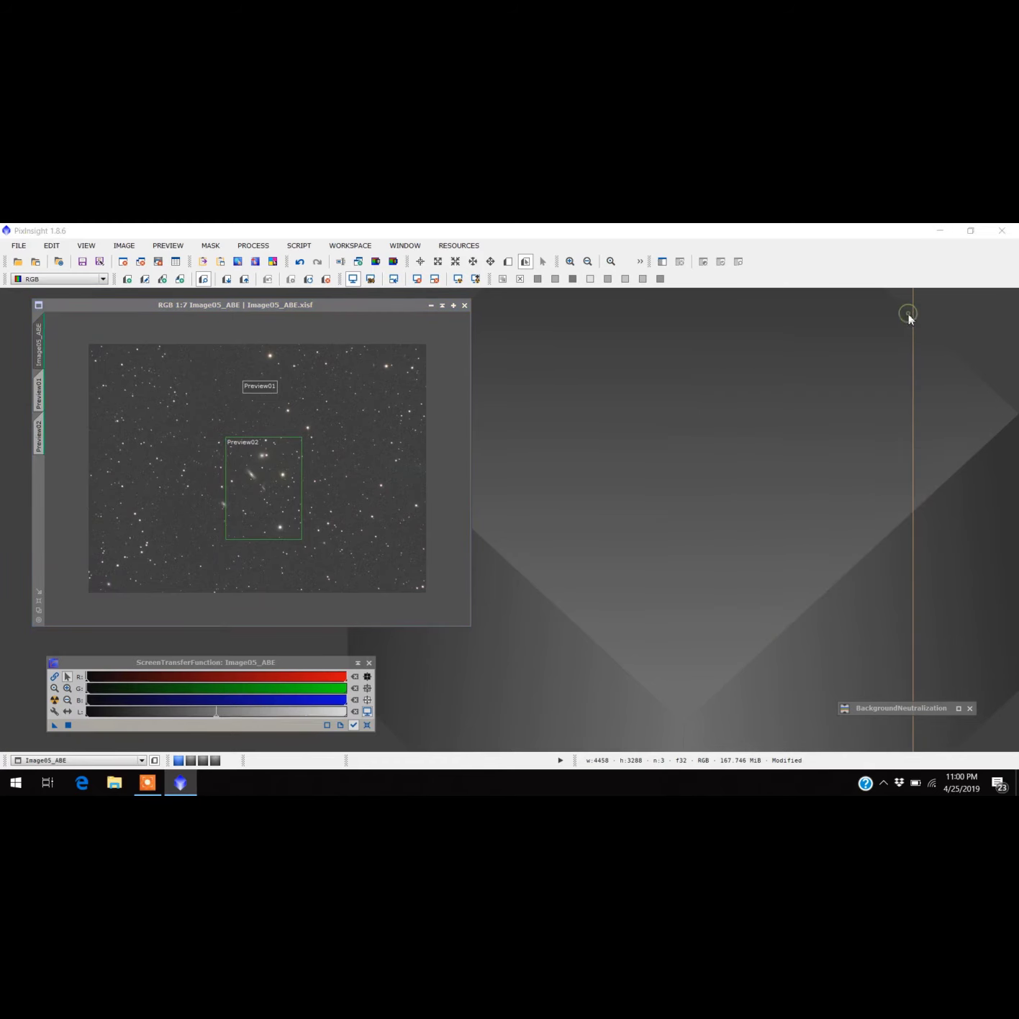
drag(787, 472, 886, 679)
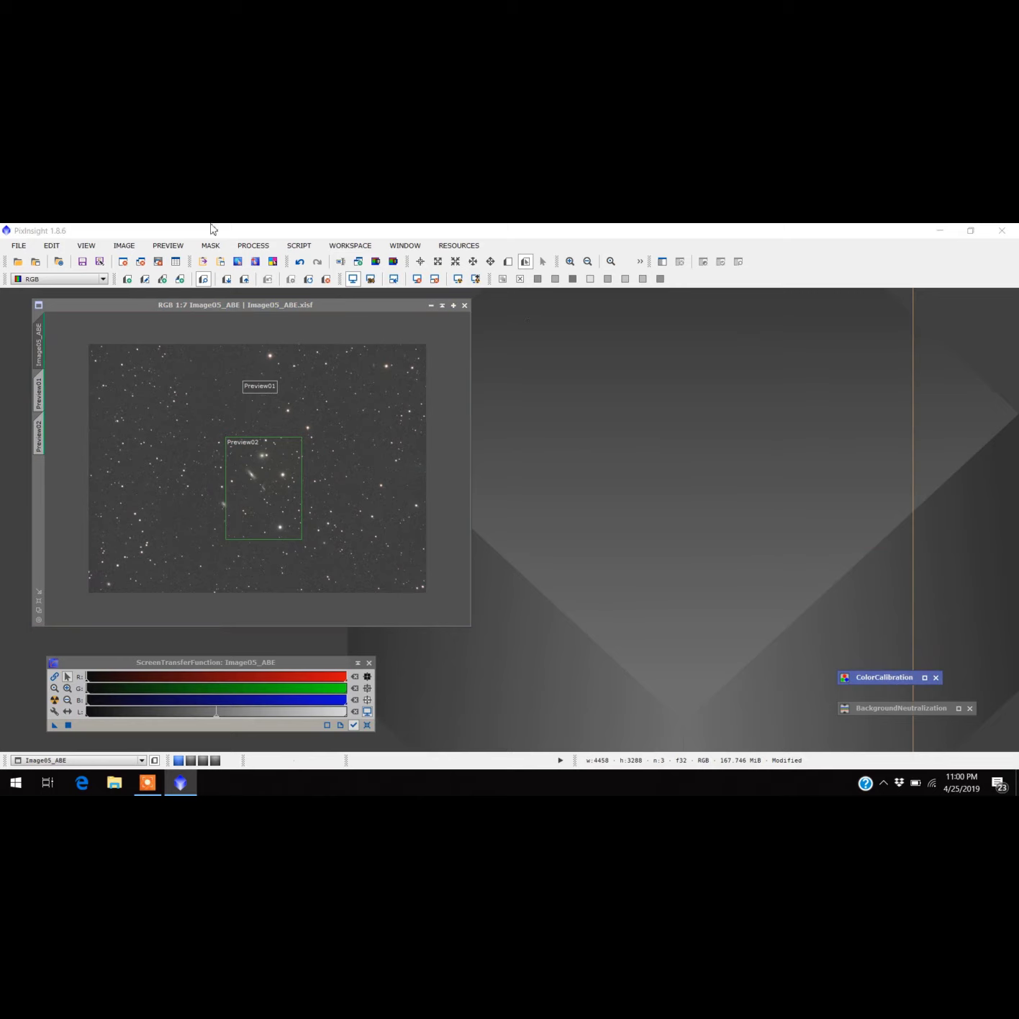
click(92, 246)
mouse_move(113, 246)
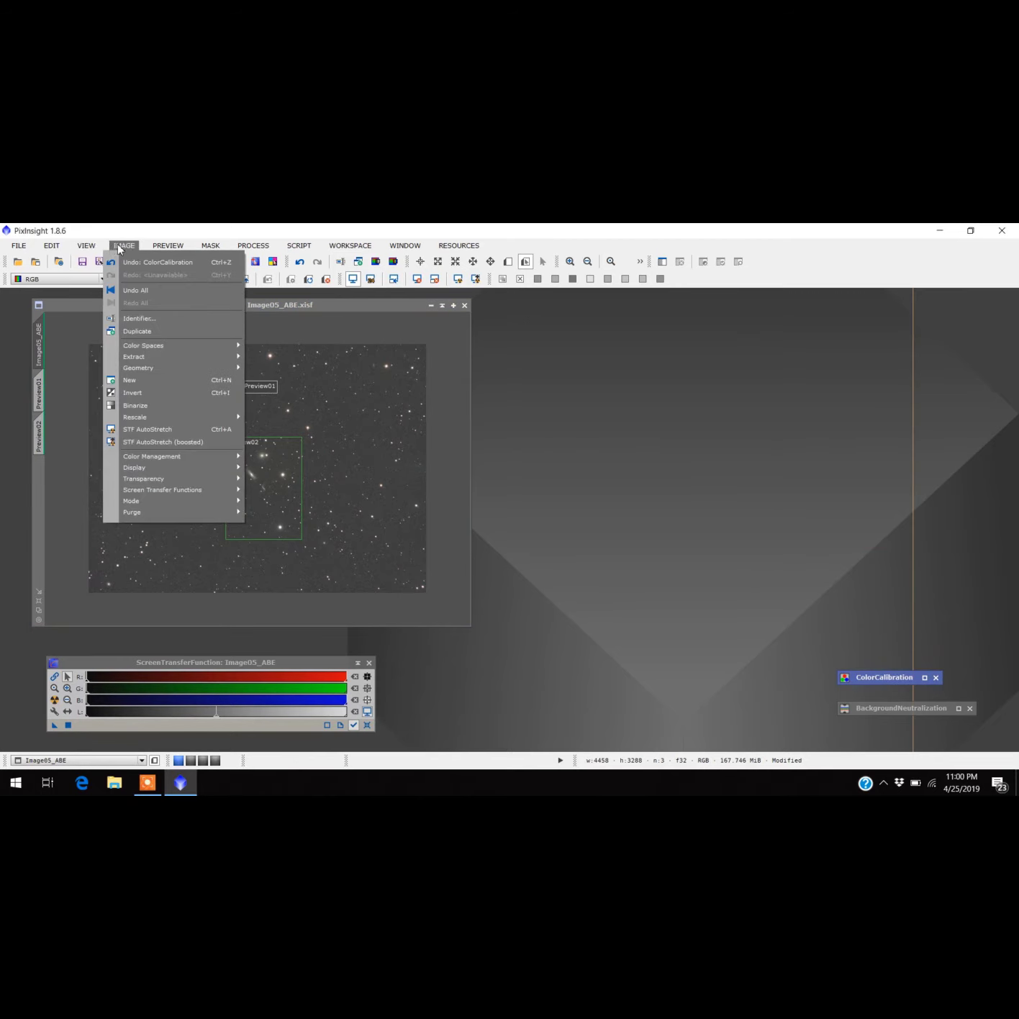
click(143, 263)
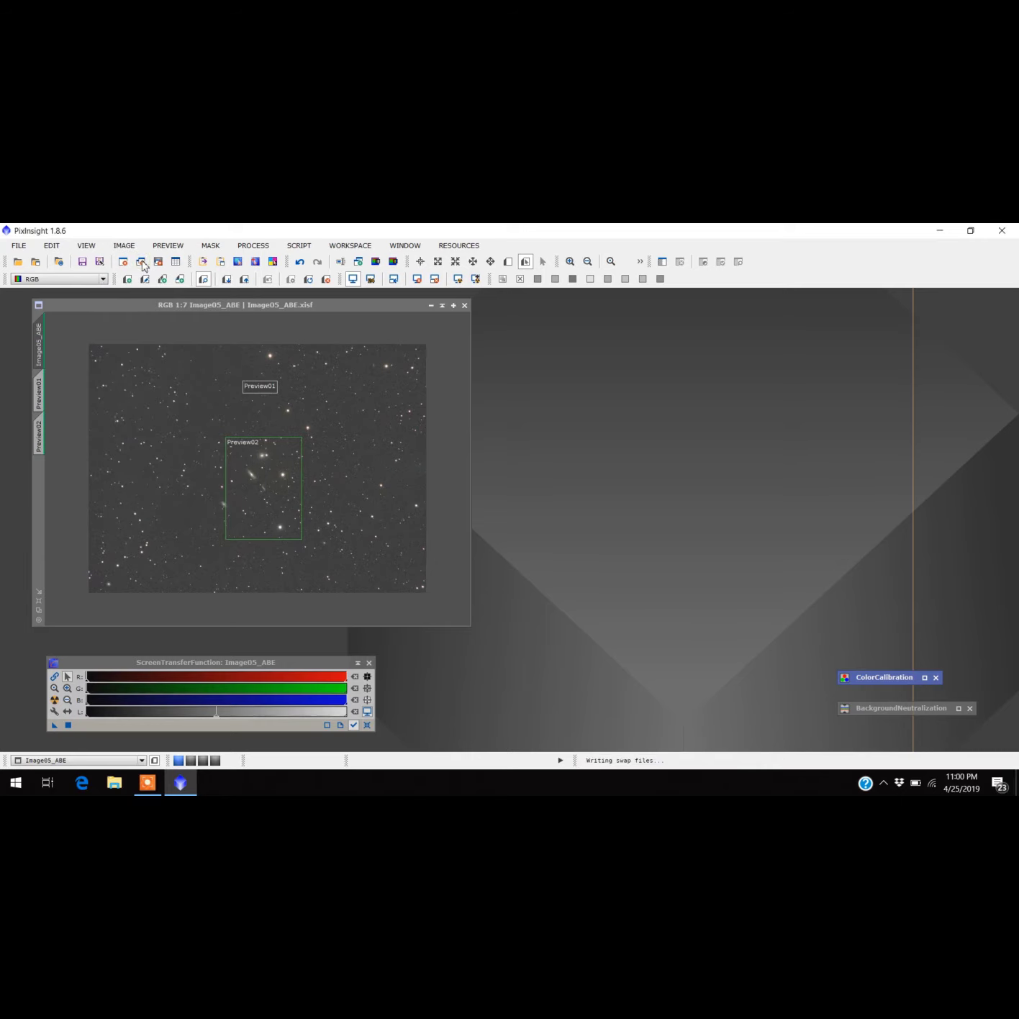
click(125, 247)
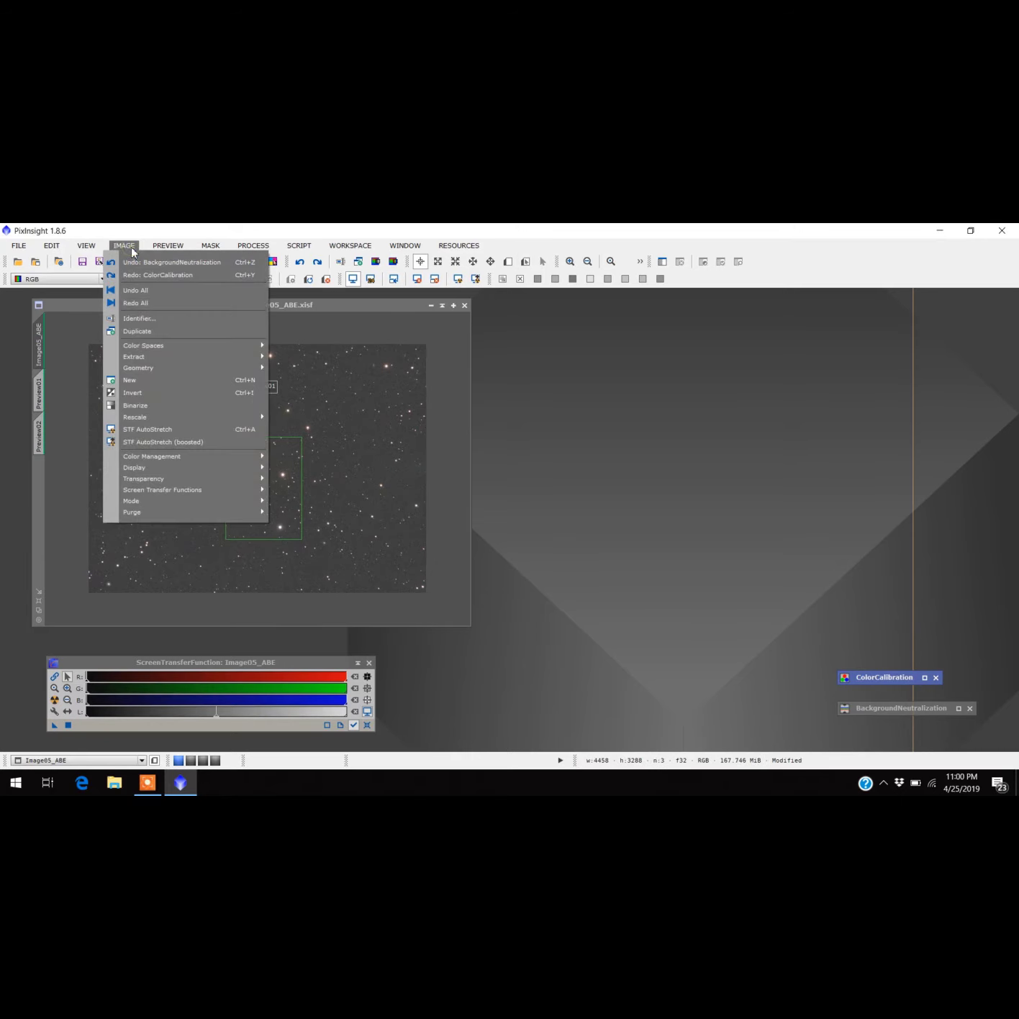
click(149, 275)
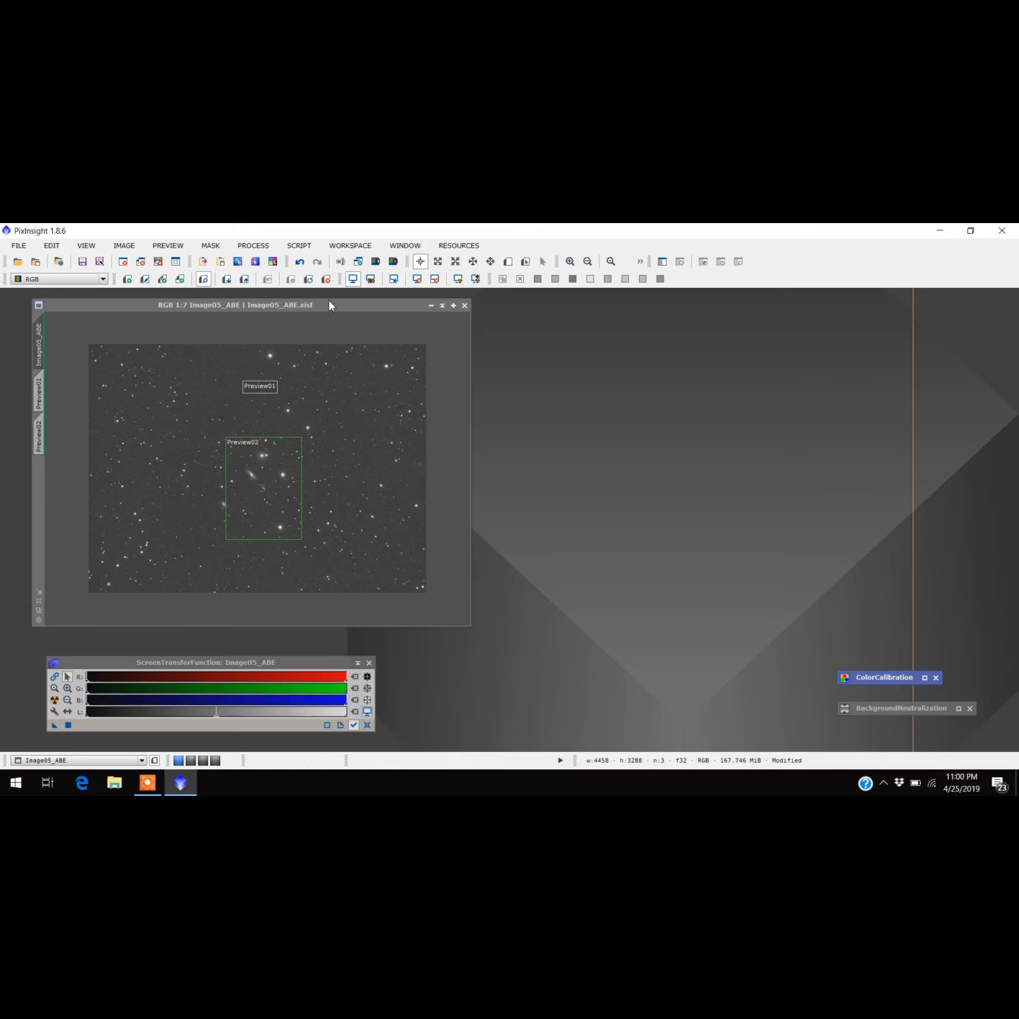
Step: Shift, zoom in on, and widen the Image05_ABE window
drag(330, 305, 345, 304)
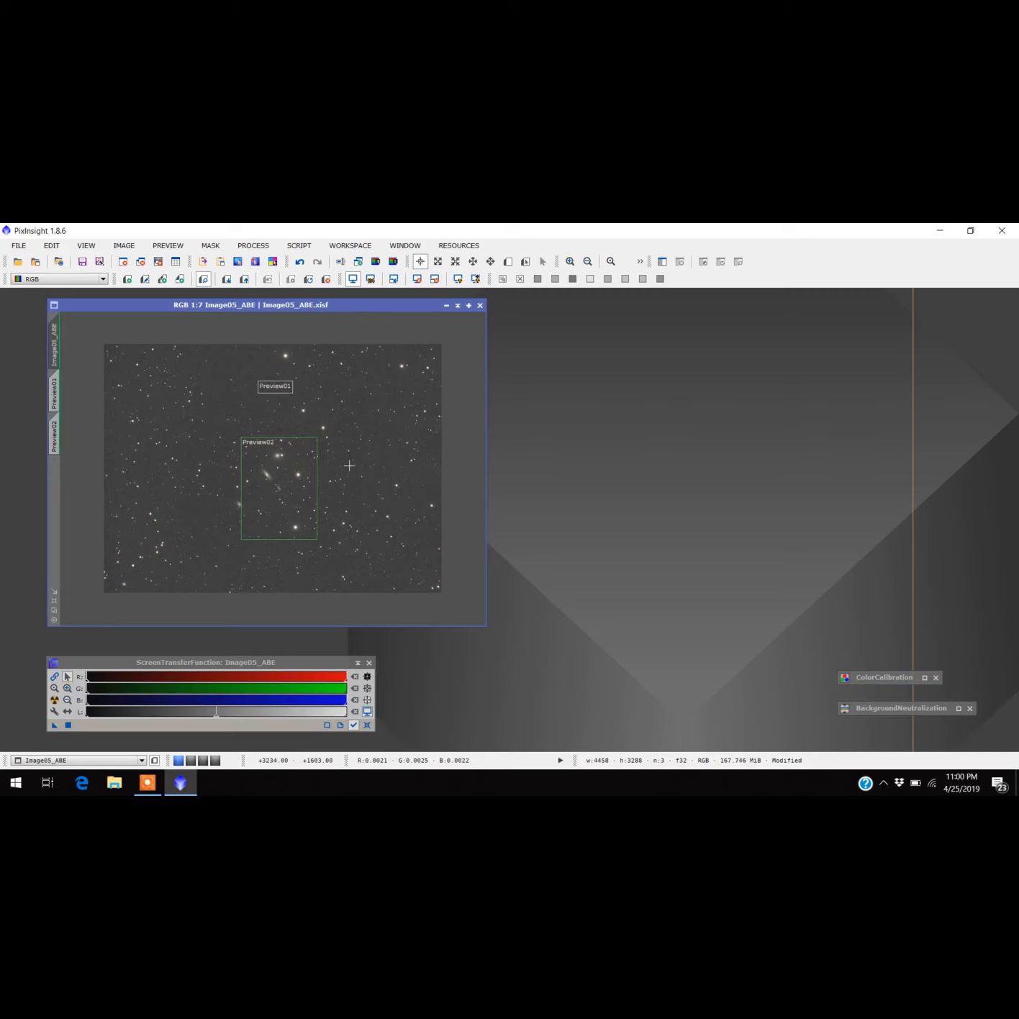
scroll(349, 465, up, 4)
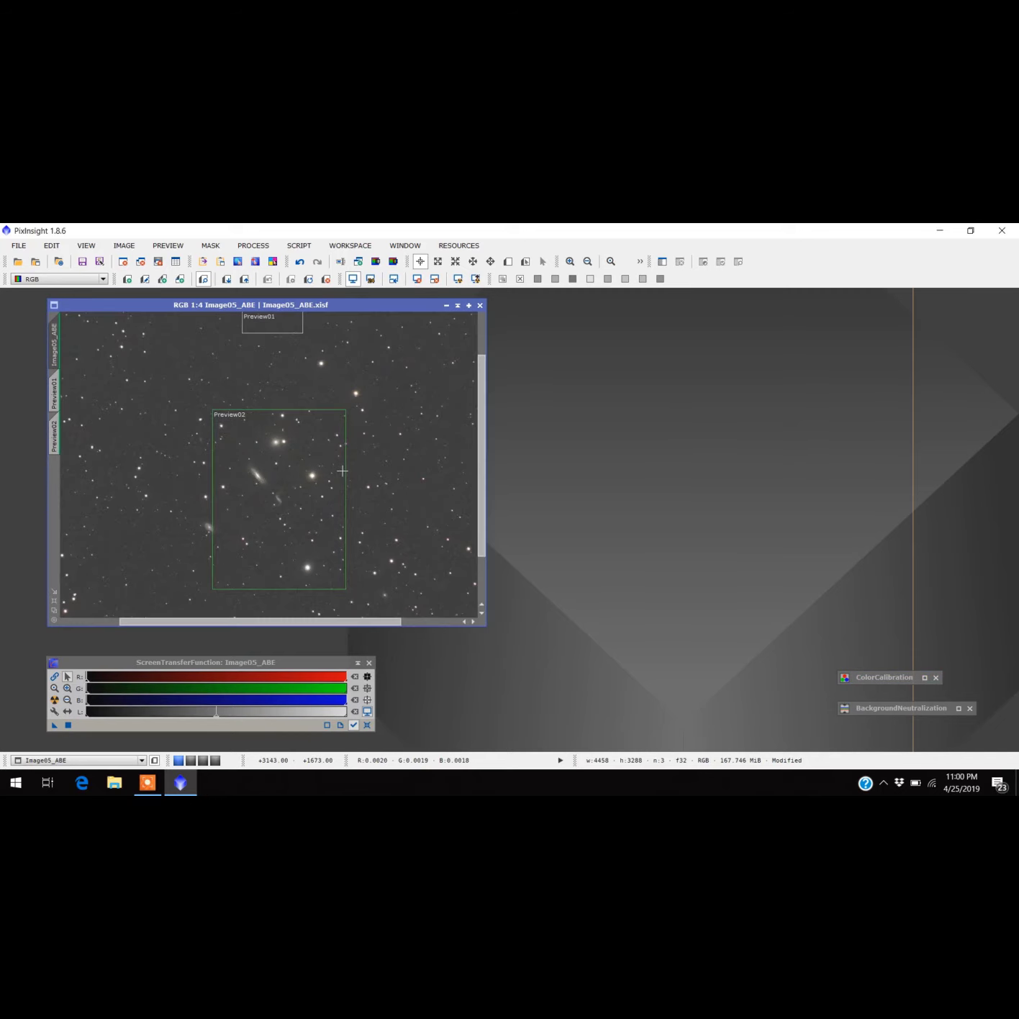
scroll(393, 462, up, 1)
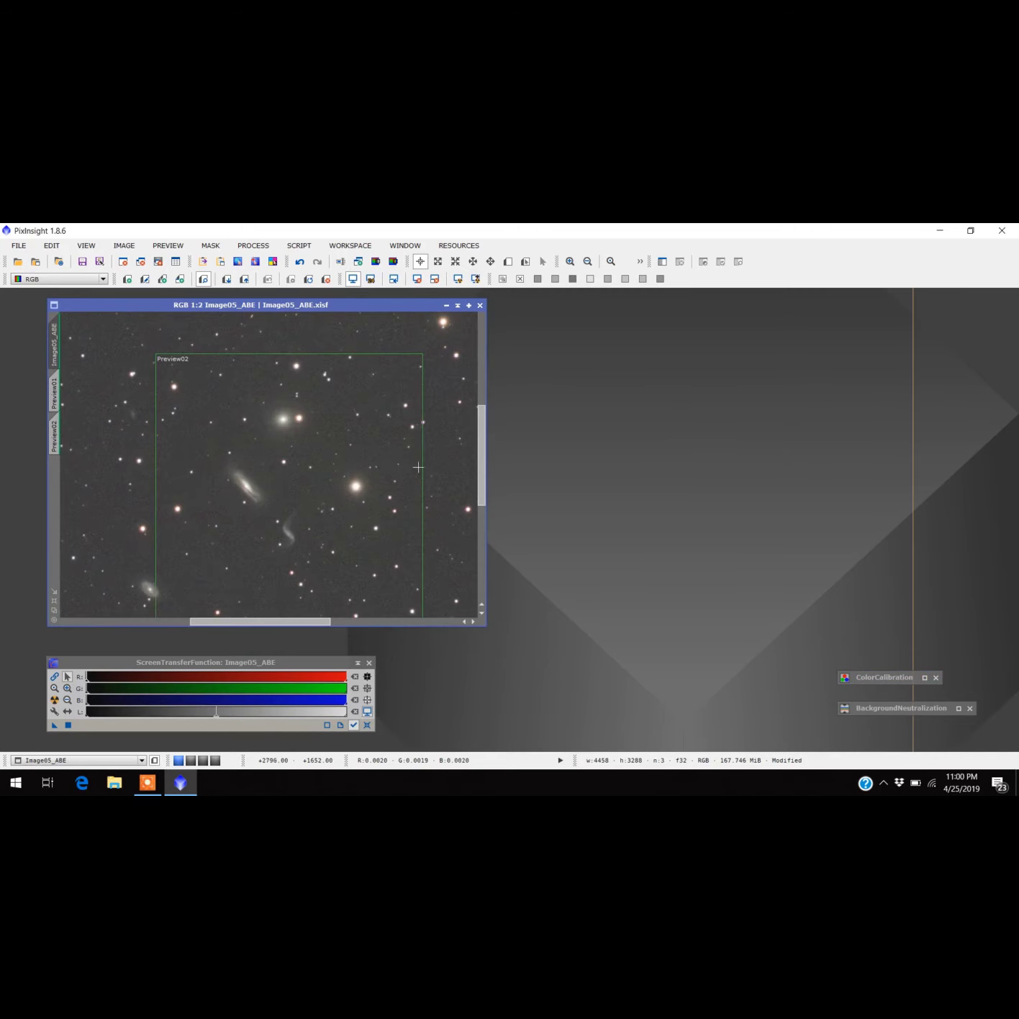
scroll(418, 468, down, 1)
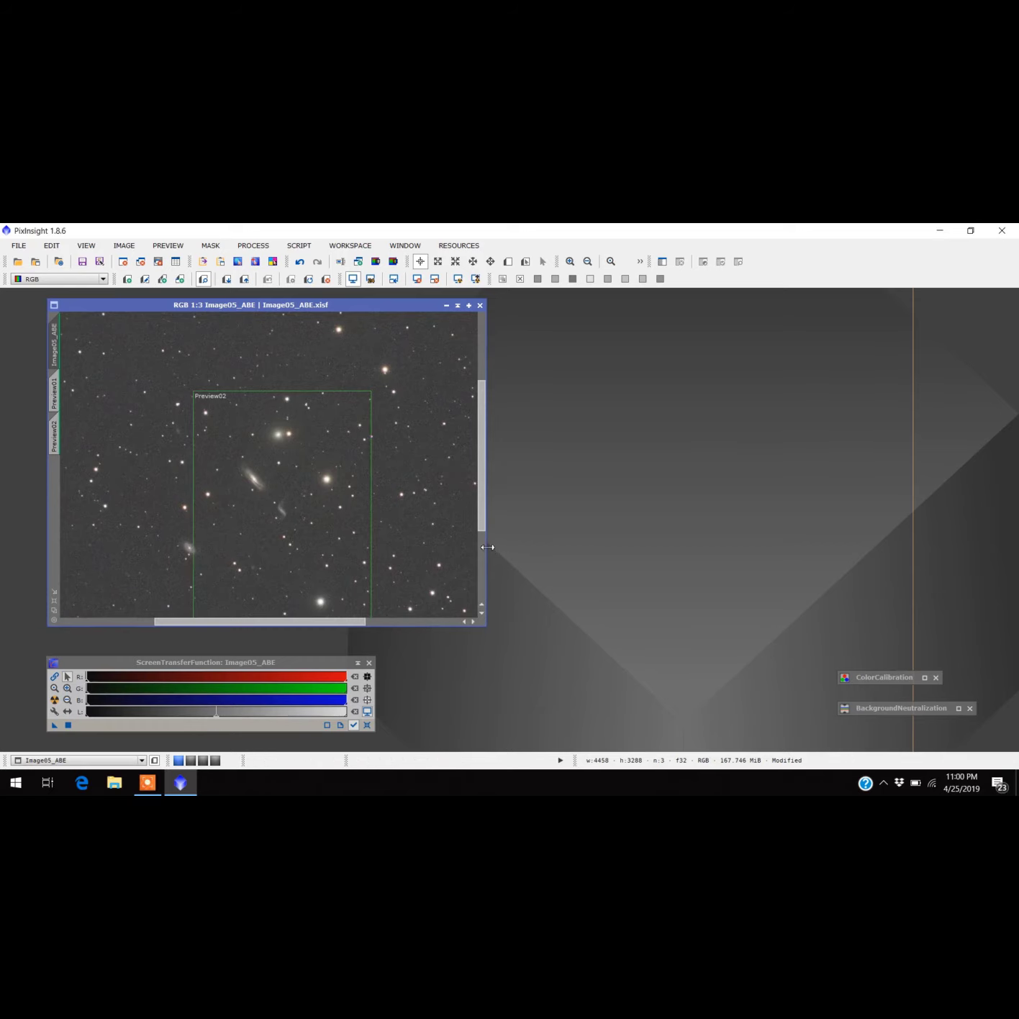
drag(488, 547, 505, 547)
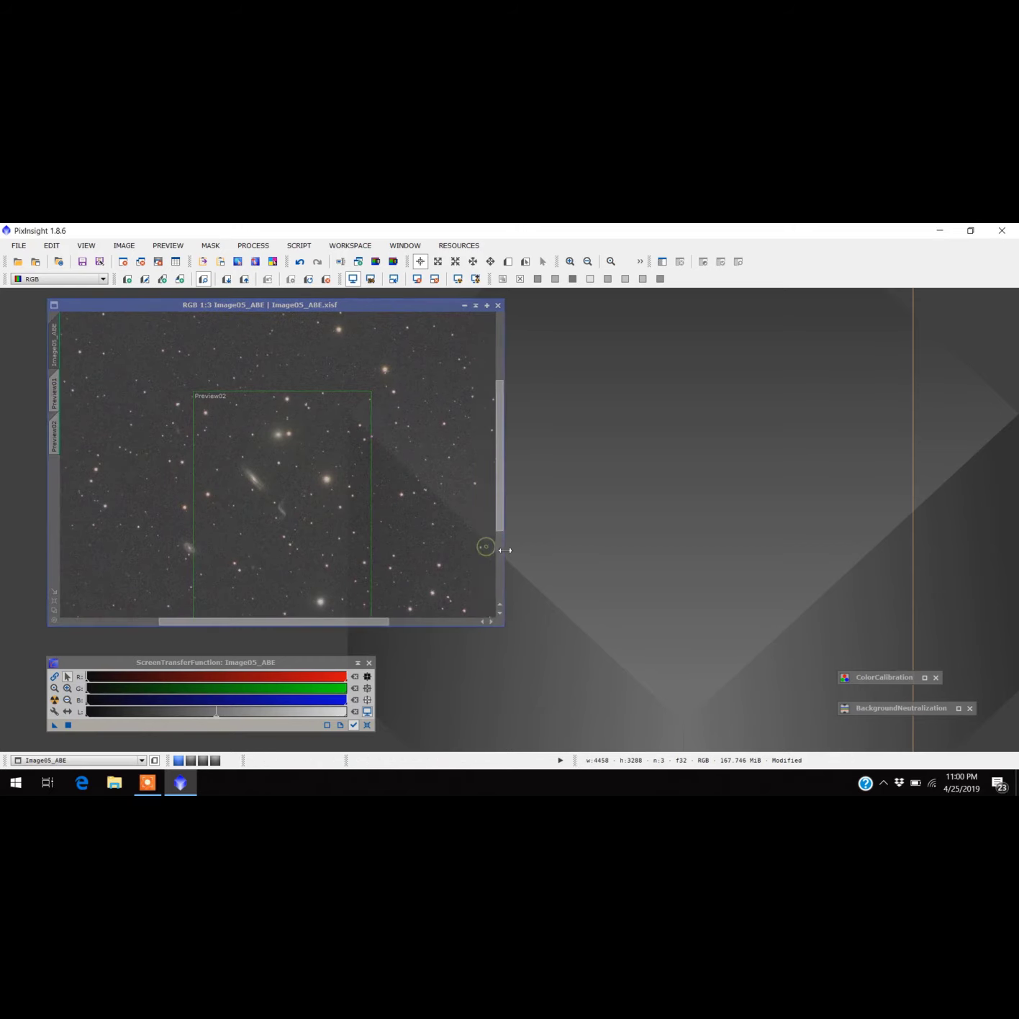
Step: Toggle ColorCalibration off and back on to compare, then enlarge the image window
click(126, 246)
click(136, 263)
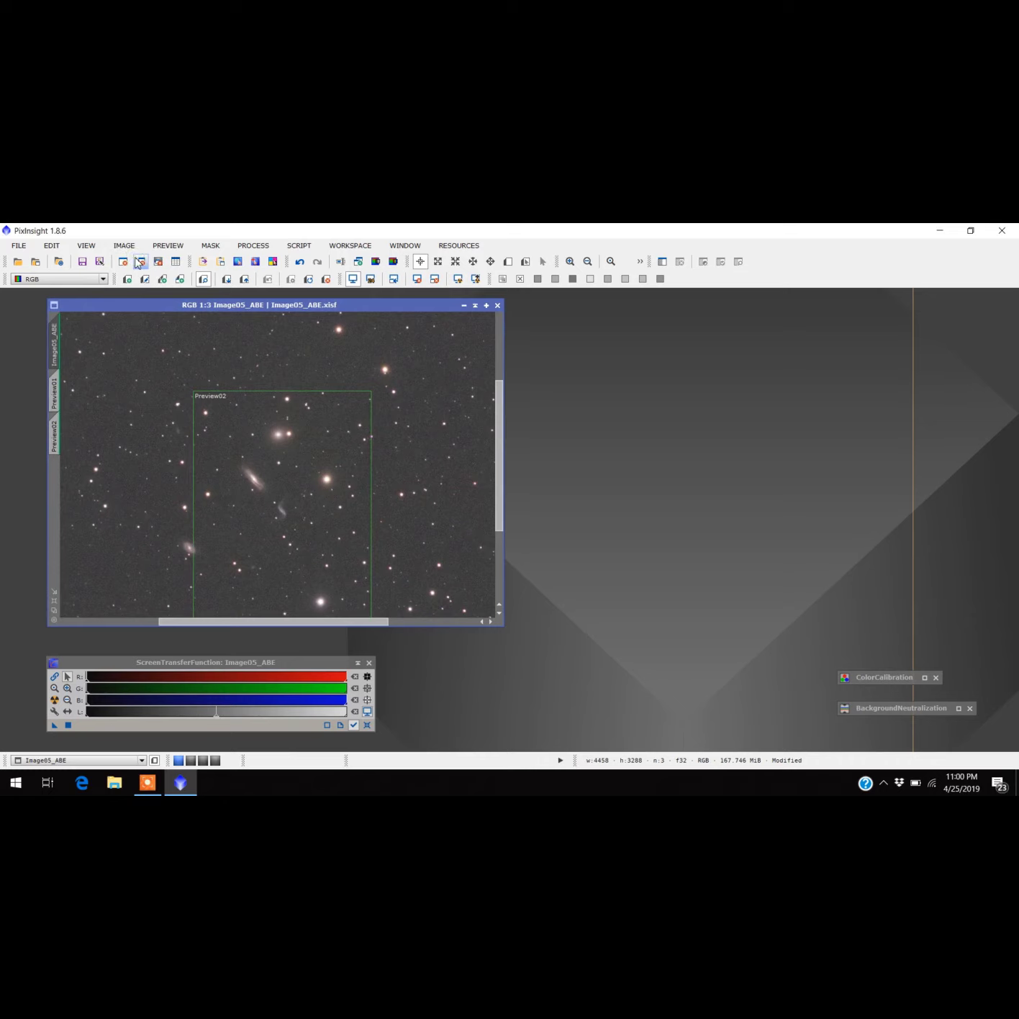
click(126, 247)
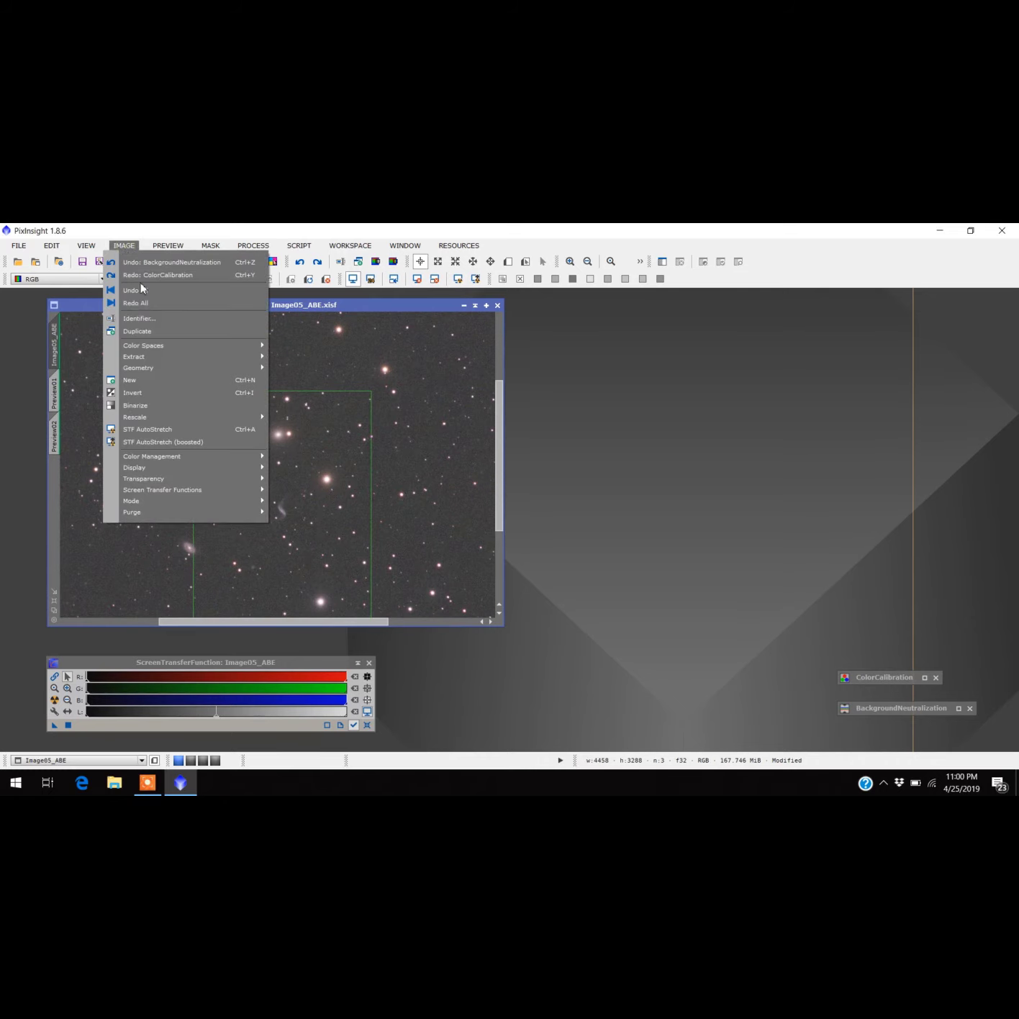
click(140, 276)
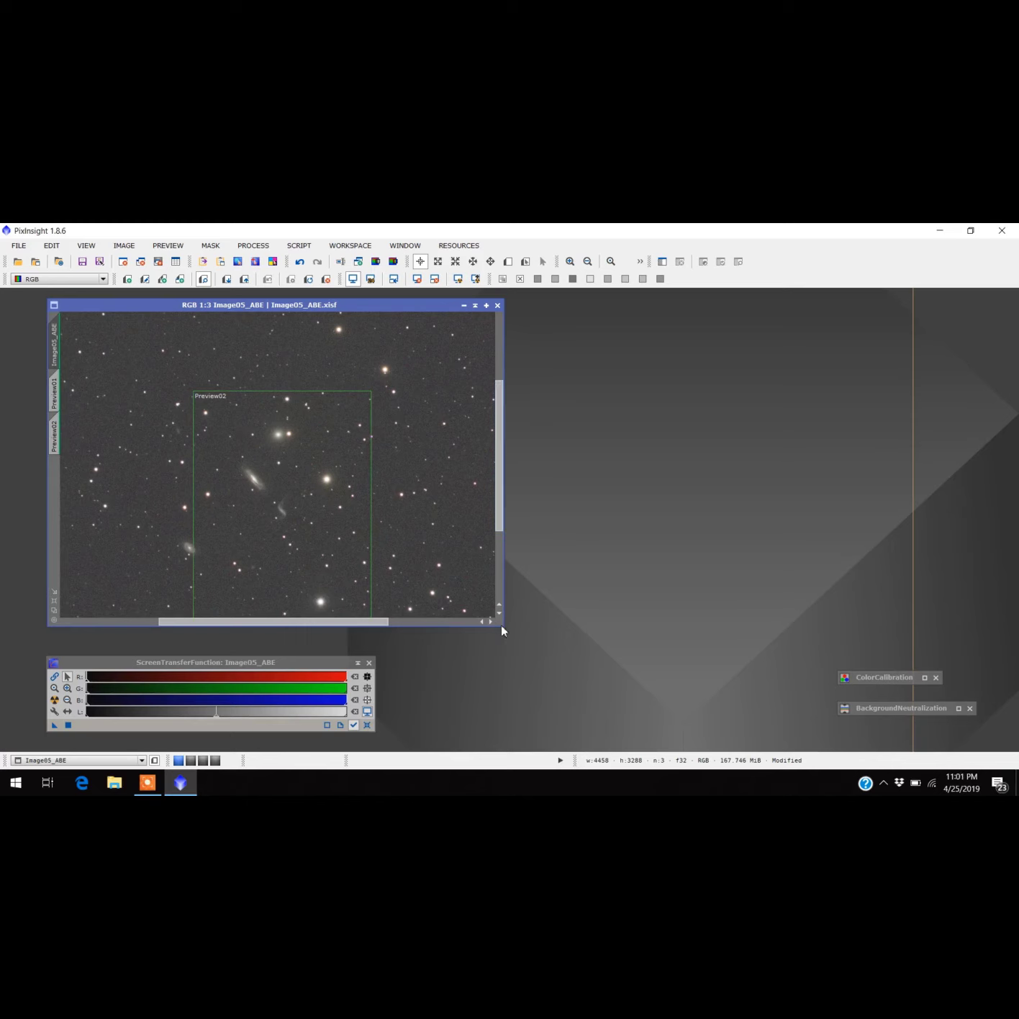
drag(504, 625, 561, 663)
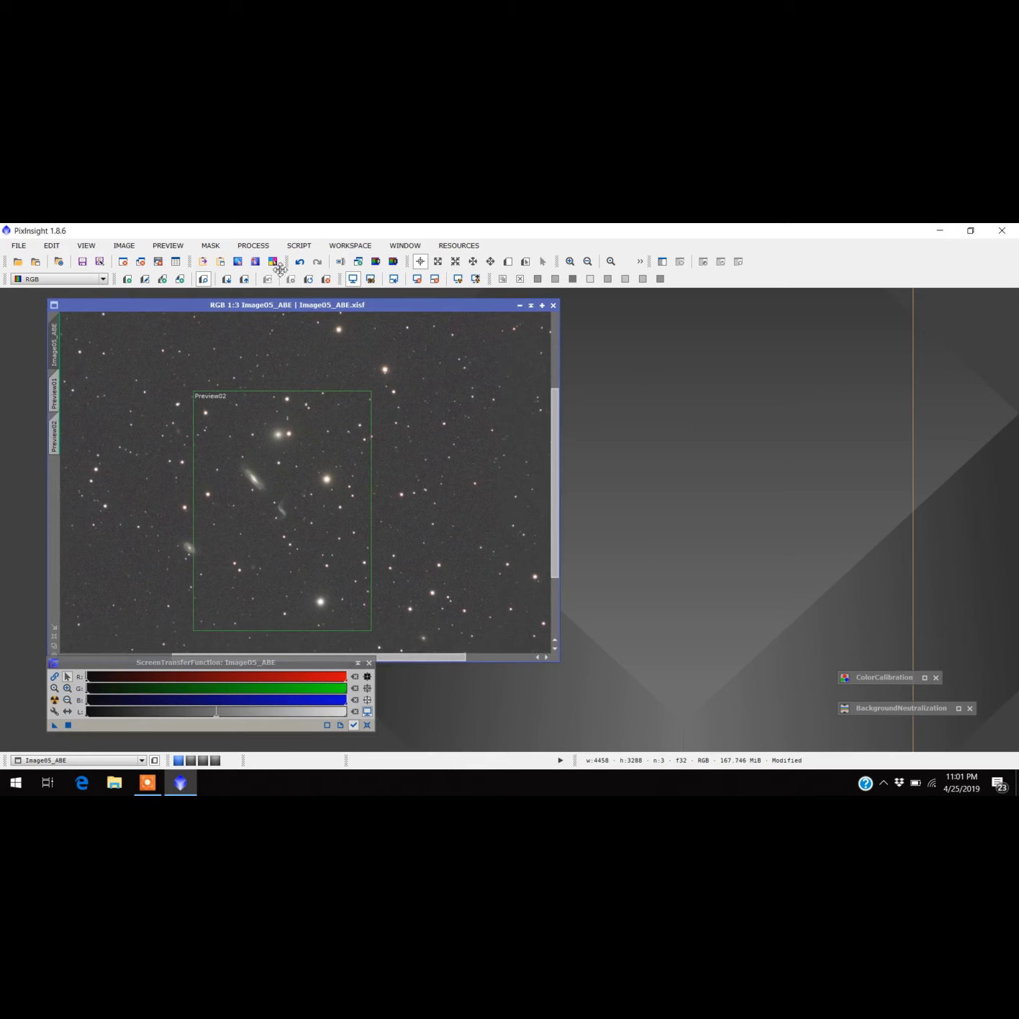
Step: Undo ColorCalibration for good, keeping only the background neutralization
click(162, 249)
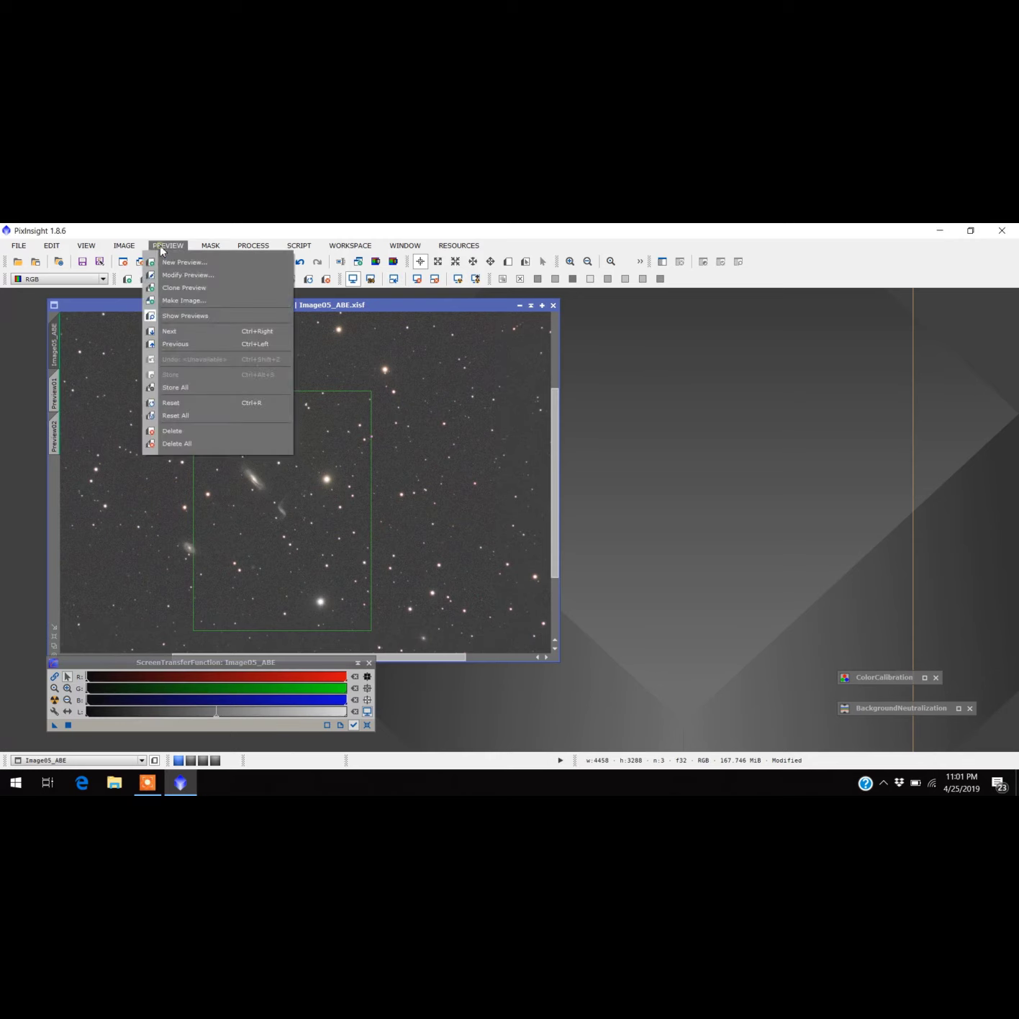
mouse_move(128, 247)
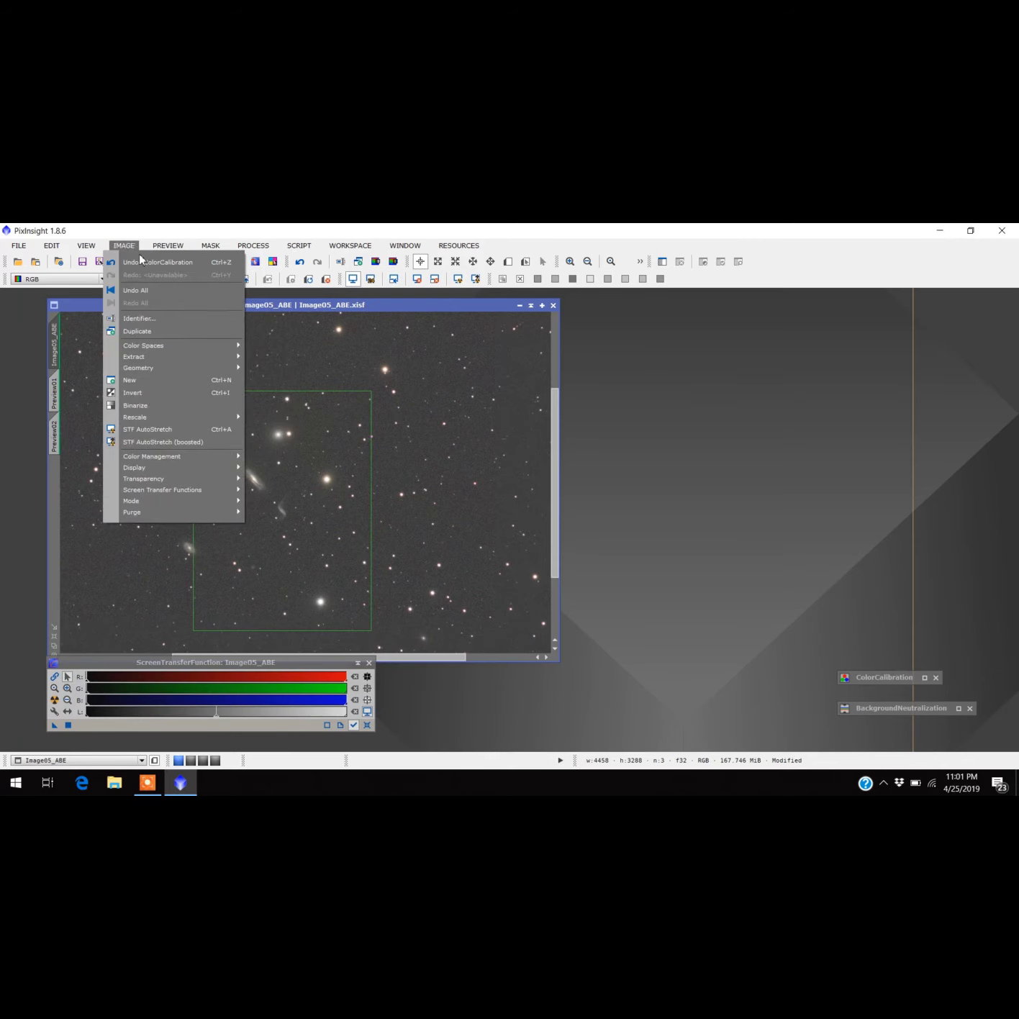
click(148, 264)
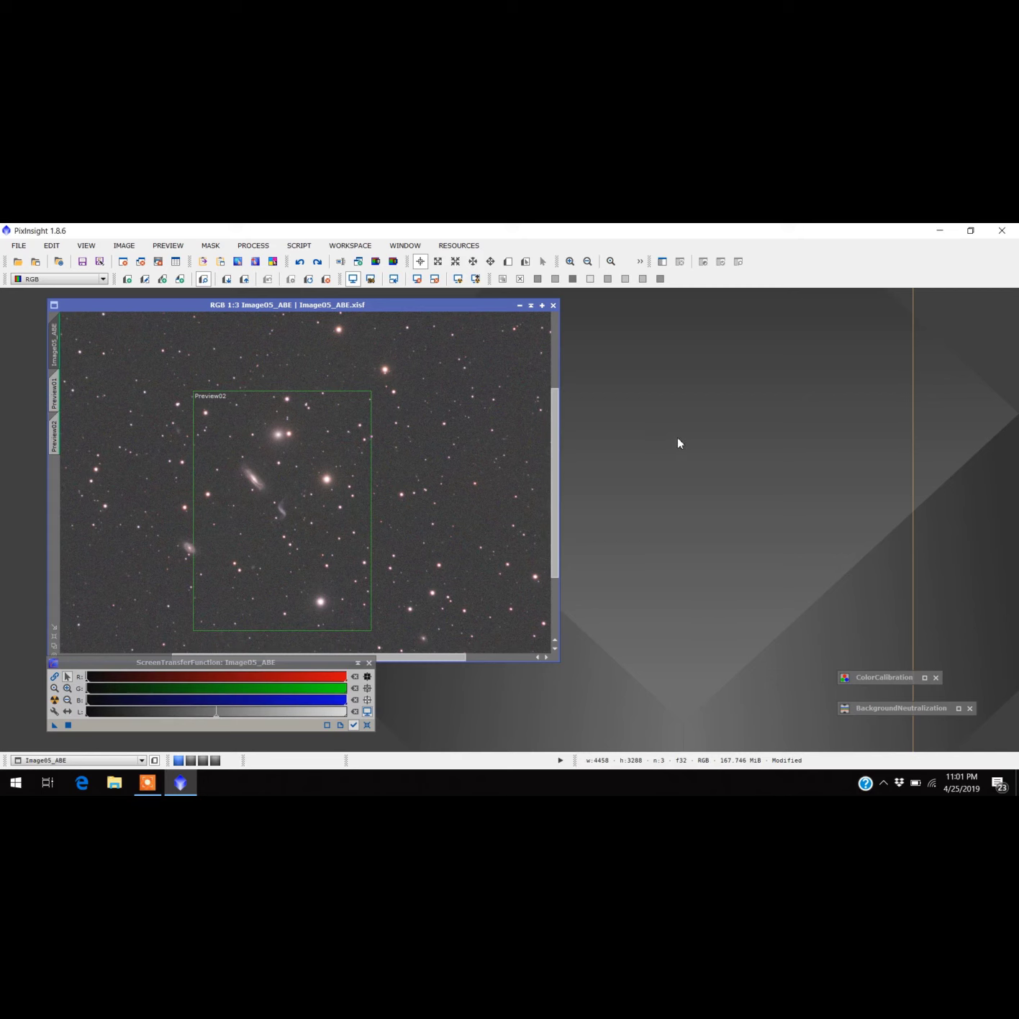
Step: Widen the Image05_ABE window to reveal more of the star field
drag(566, 410, 602, 407)
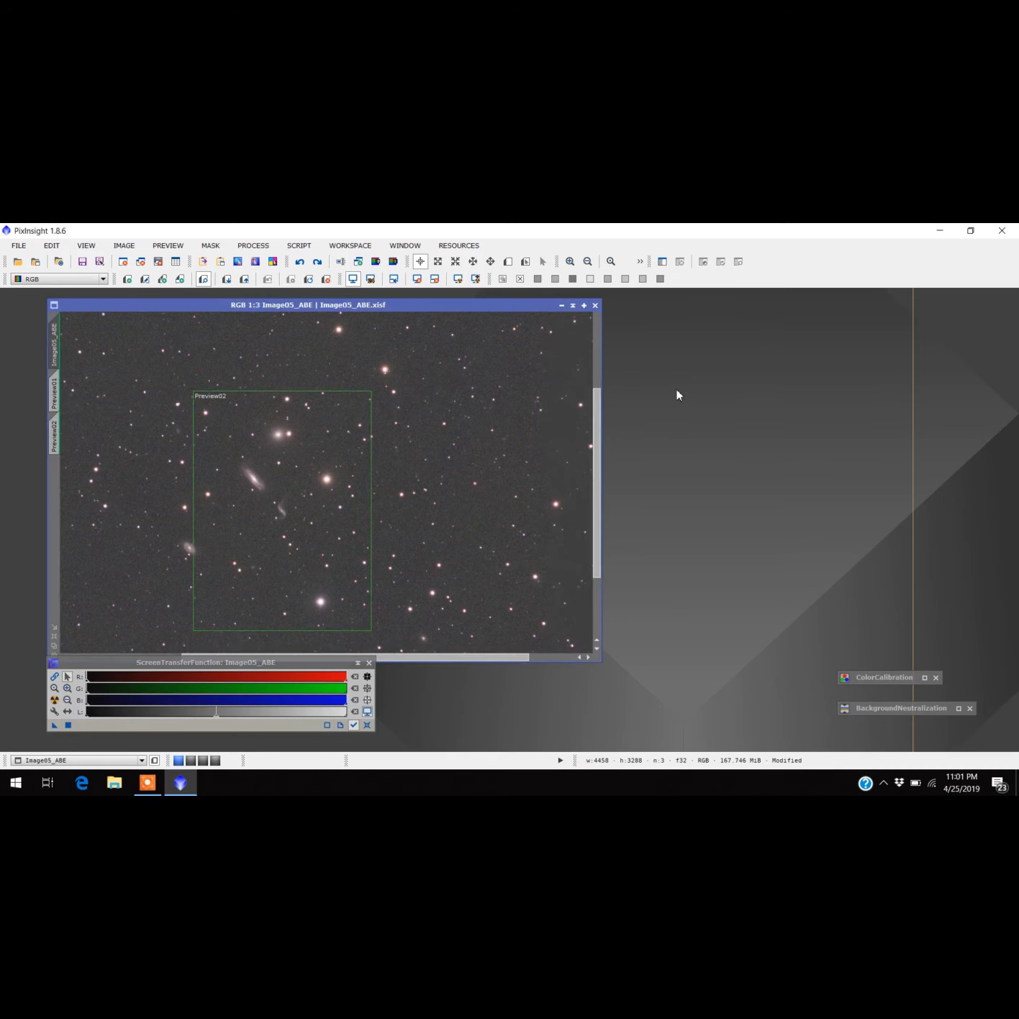